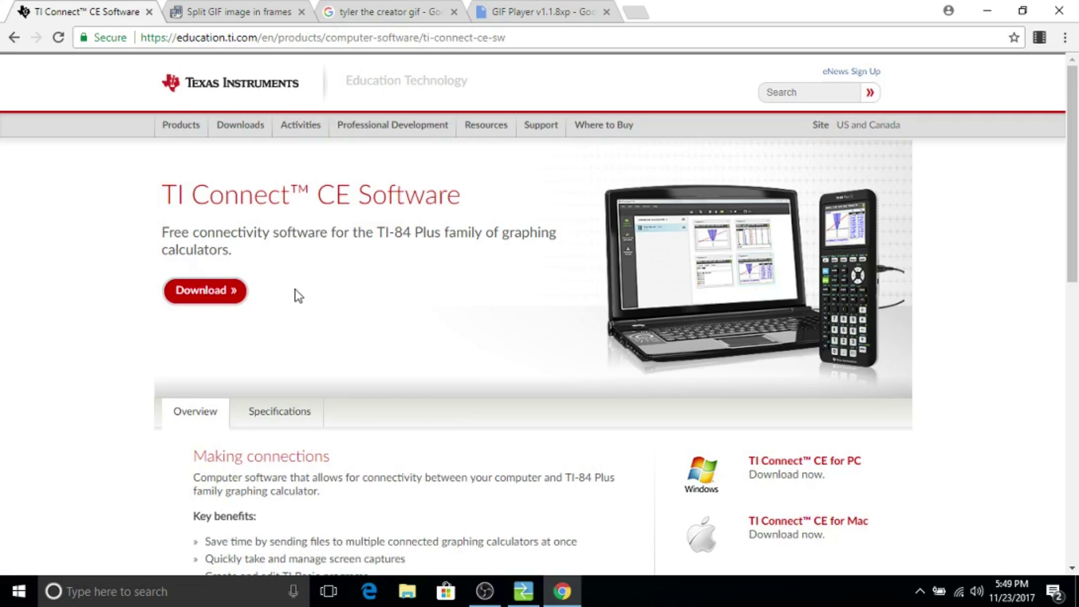
Review the TI Connect CE product page address and the software's download page with its Macintosh and Windows versions.
{"action": "left_click_drag", "start_coordinate": [142, 37], "coordinate": [539, 27]}
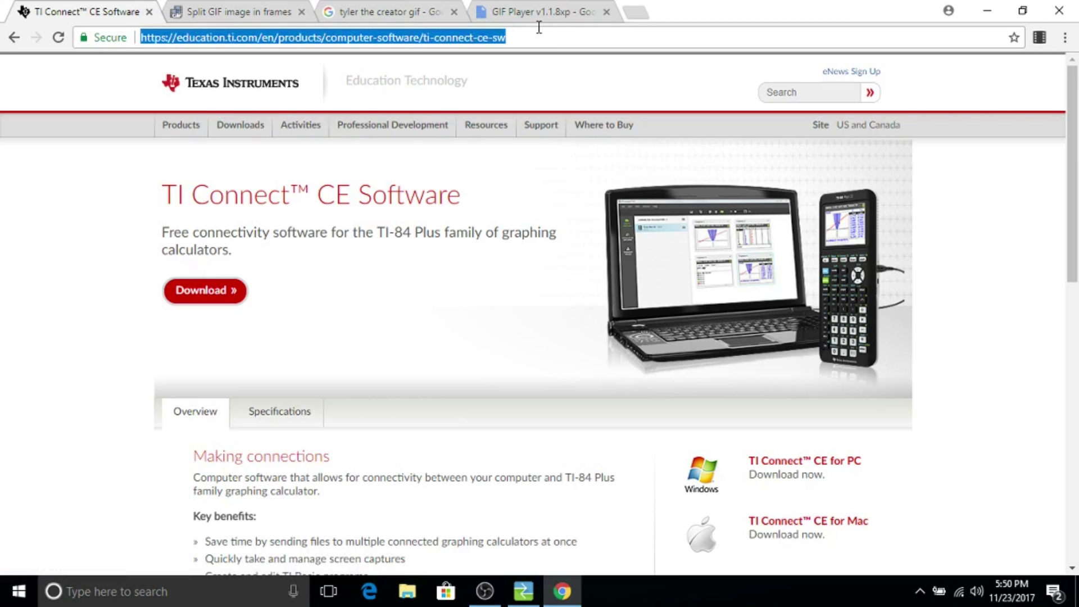
{"action": "left_click", "coordinate": [537, 34]}
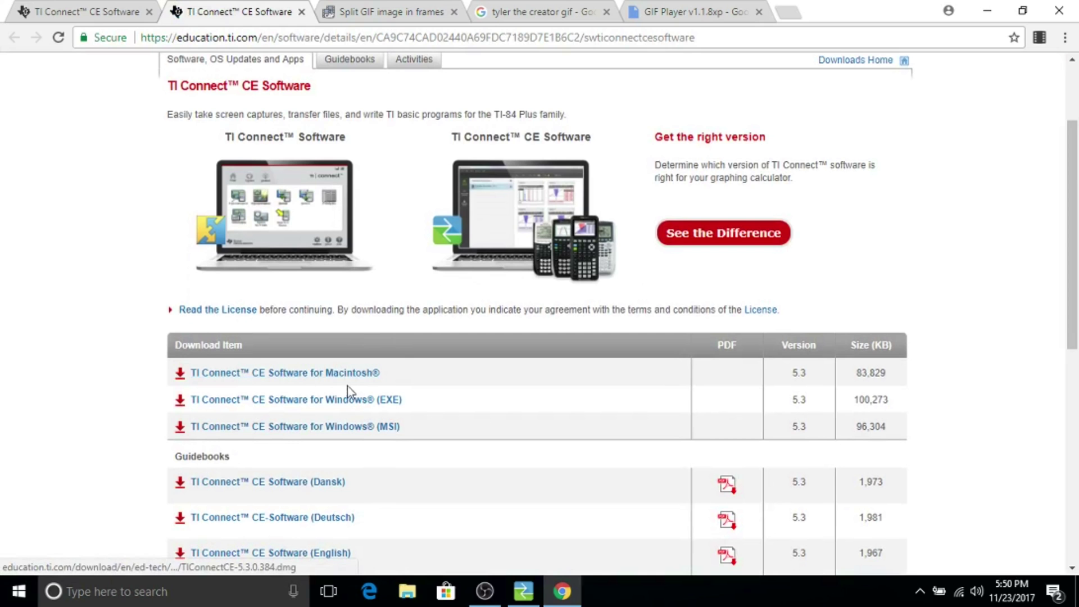
{"action": "left_click", "coordinate": [99, 7]}
Switch from the browser to TI Connect CE and show the connected calculator in Calculator Explorer.
{"action": "left_click", "coordinate": [987, 10]}
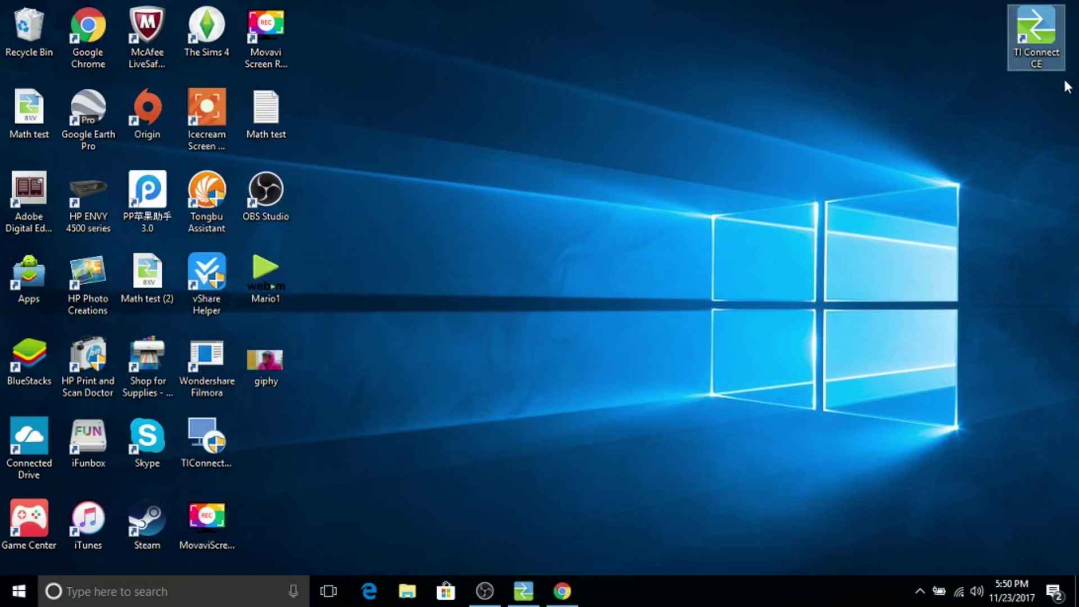
{"action": "left_click", "coordinate": [531, 598]}
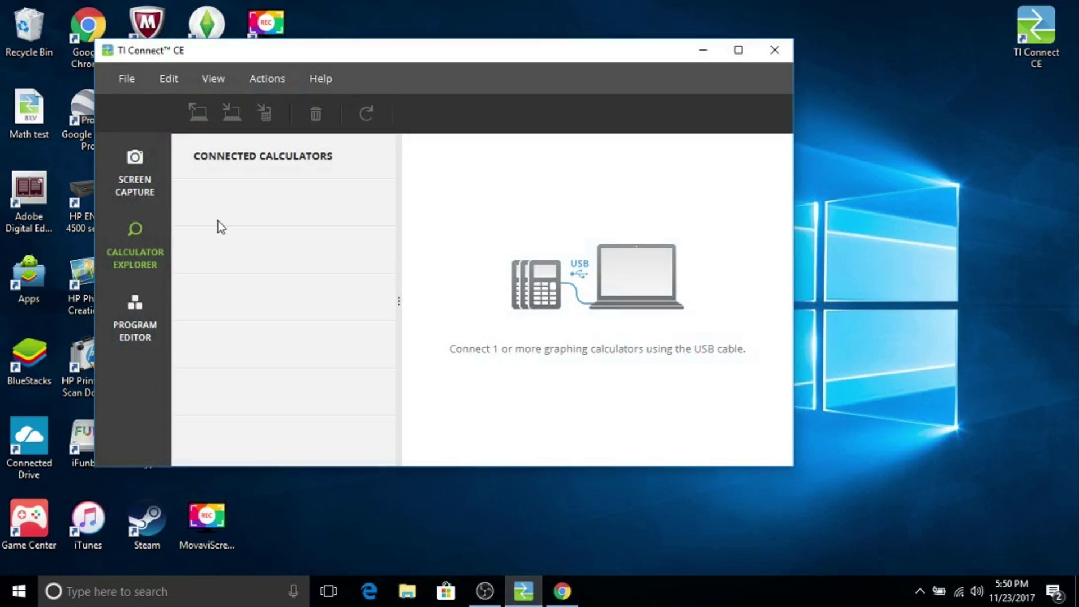
{"action": "left_click", "coordinate": [129, 265]}
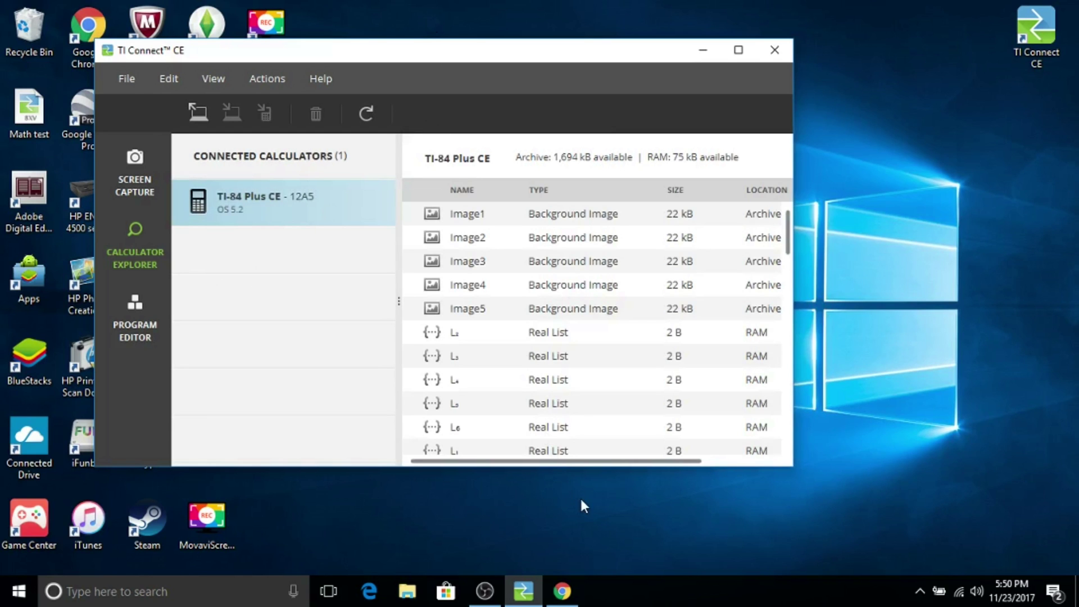
Switch to Chrome and check the save options for the Sad Tyler The Creator GIF in the image results.
{"action": "left_click", "coordinate": [564, 592]}
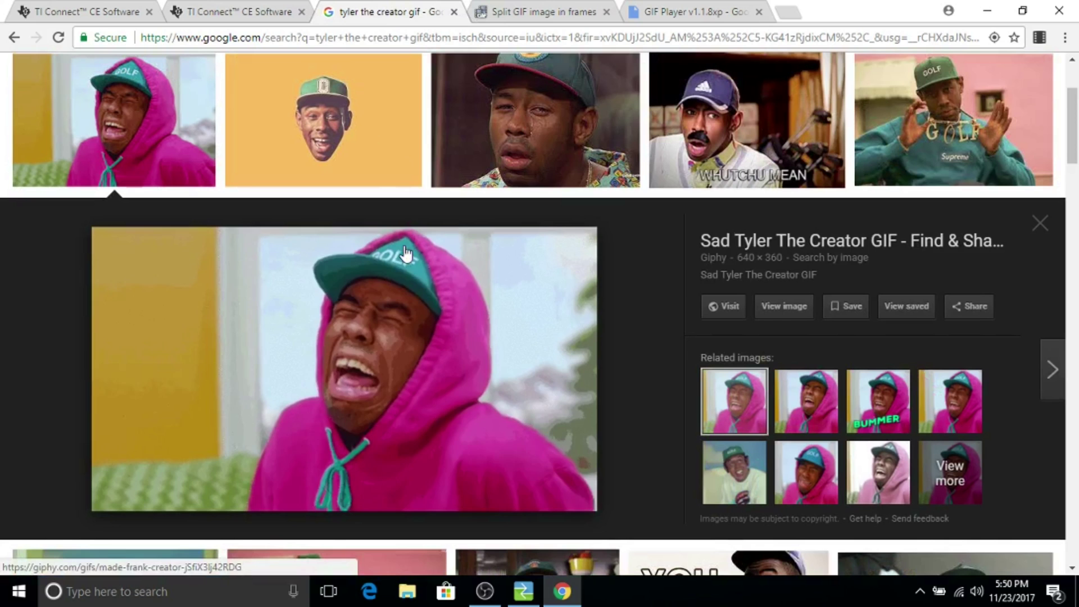
{"action": "right_click", "coordinate": [405, 248]}
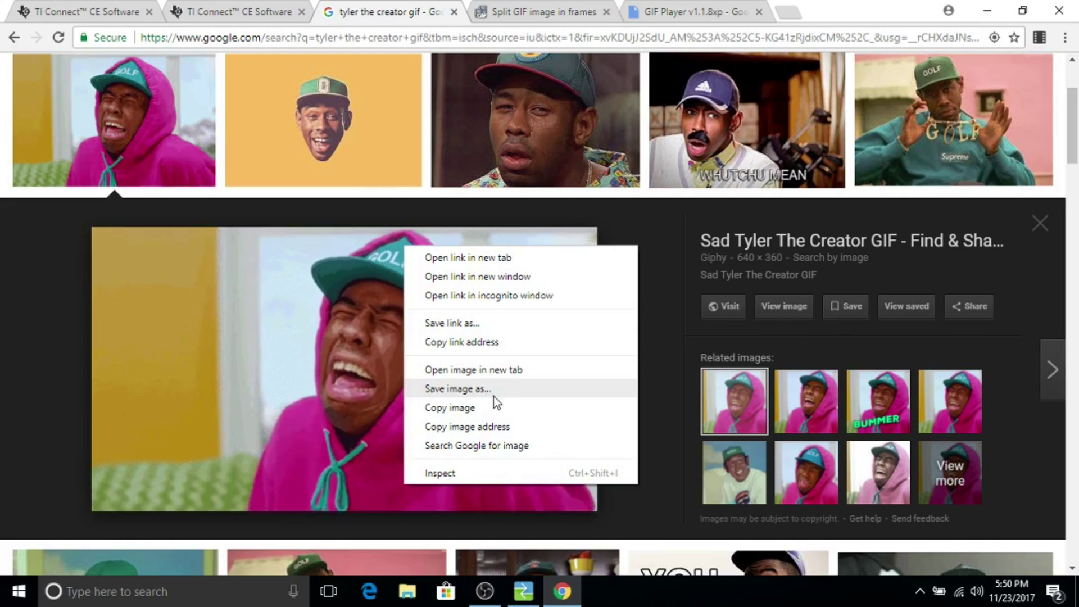
{"action": "left_click", "coordinate": [831, 14]}
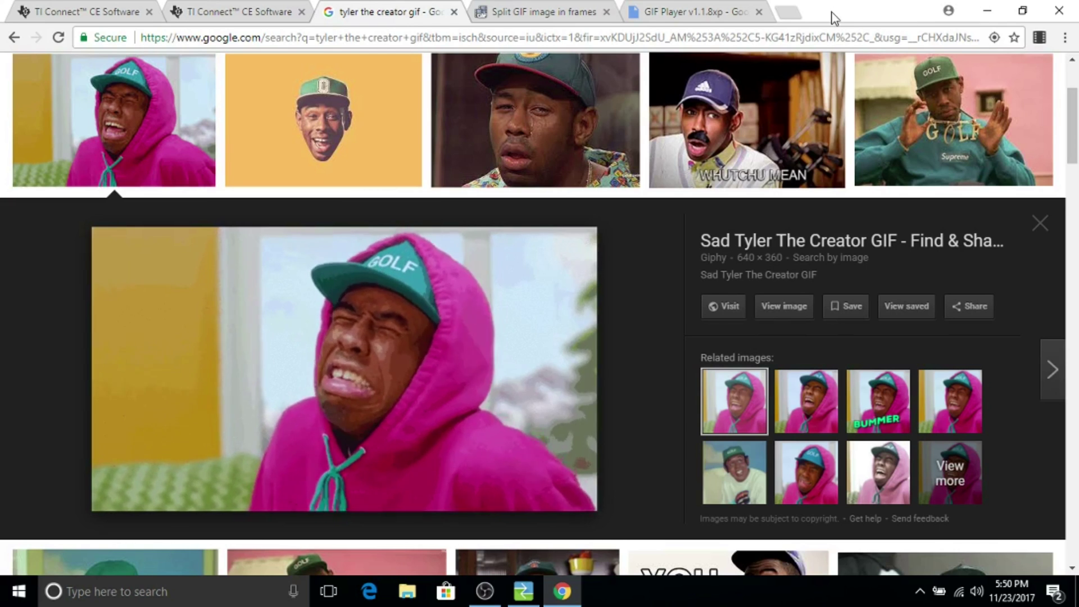
Upload giphy.gif from the Desktop to the GIF frame extractor at ezgif.com/split.
{"action": "left_click", "coordinate": [545, 13]}
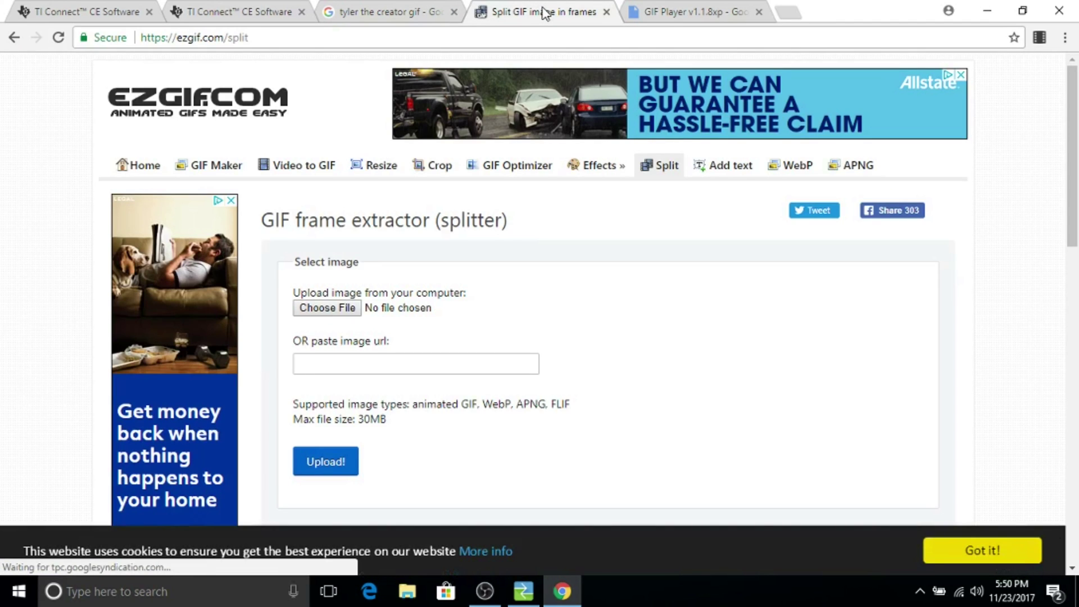
{"action": "left_click_drag", "start_coordinate": [250, 43], "coordinate": [138, 38]}
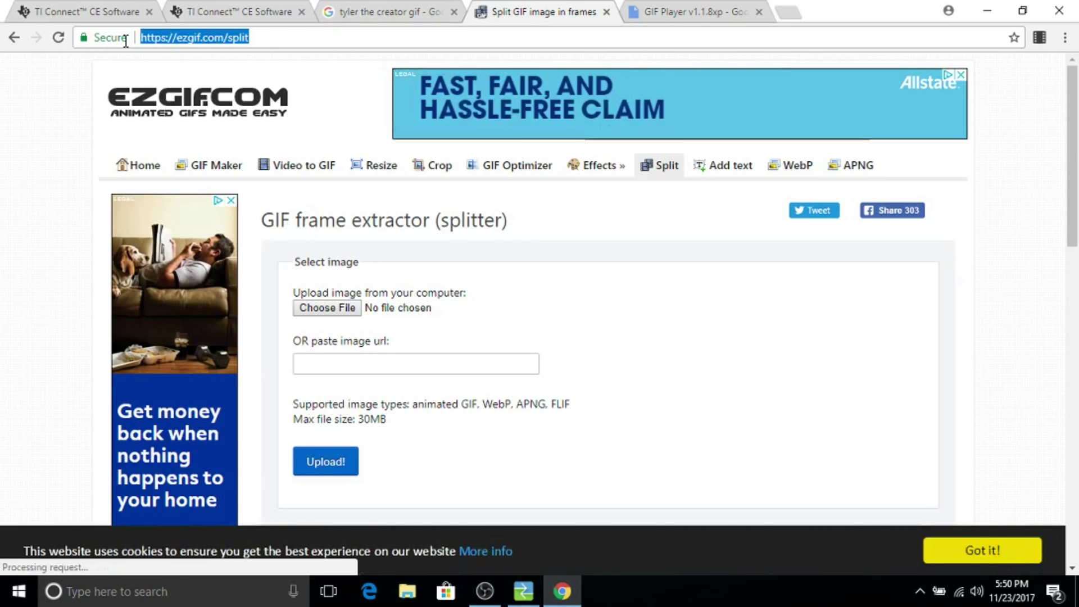
{"action": "left_click", "coordinate": [351, 308]}
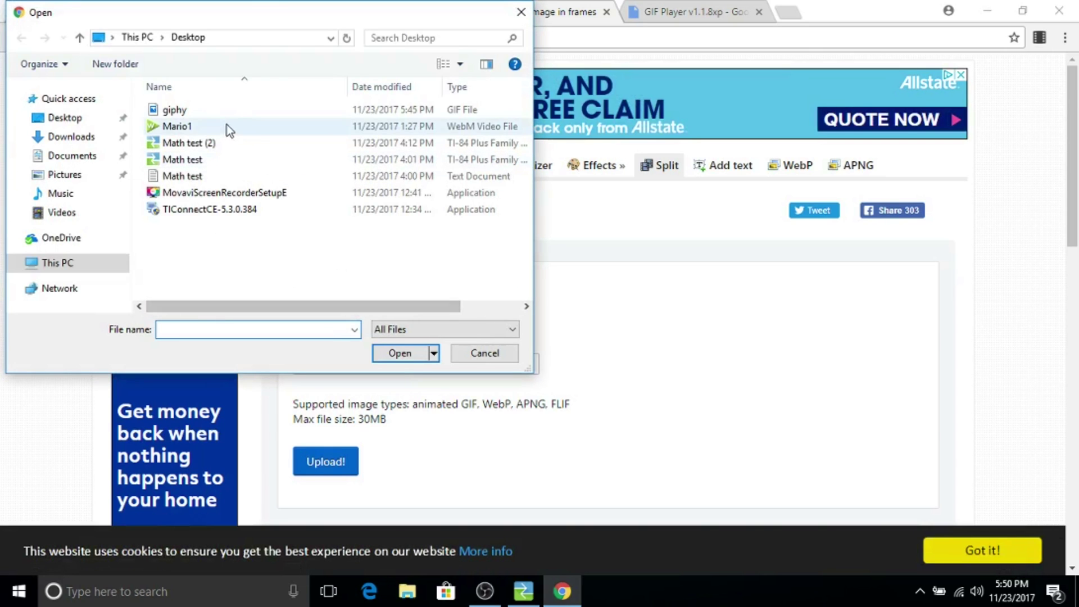
{"action": "left_click", "coordinate": [222, 116]}
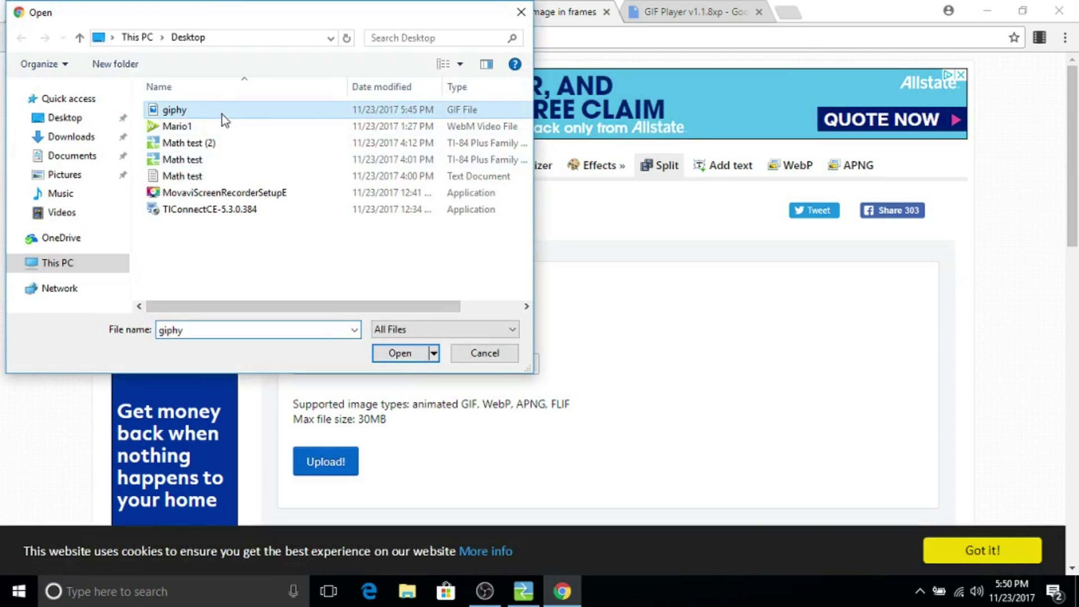
{"action": "left_click", "coordinate": [409, 354]}
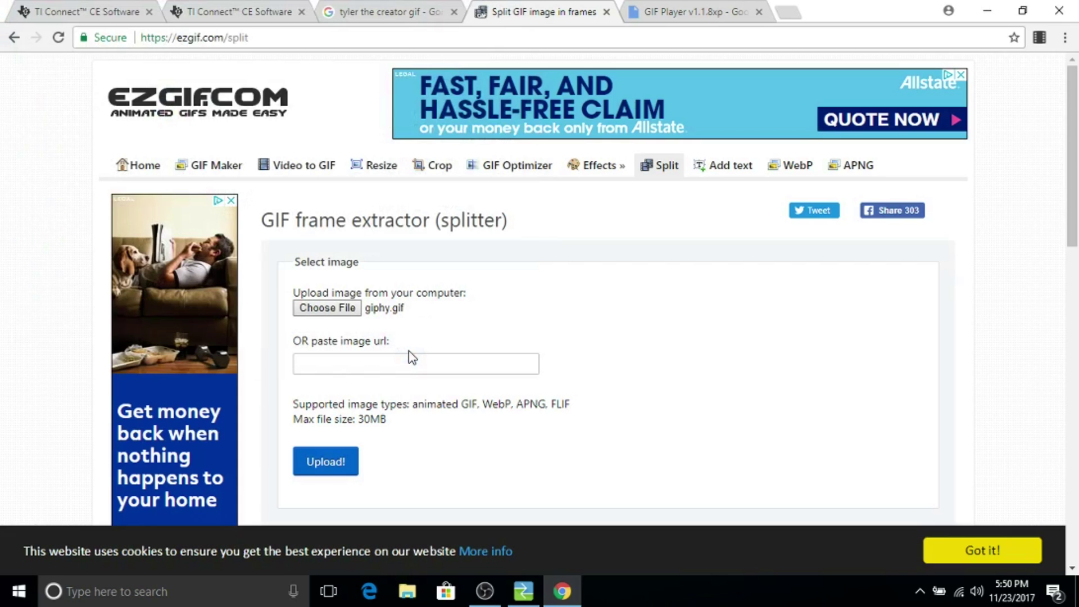
{"action": "left_click", "coordinate": [337, 470]}
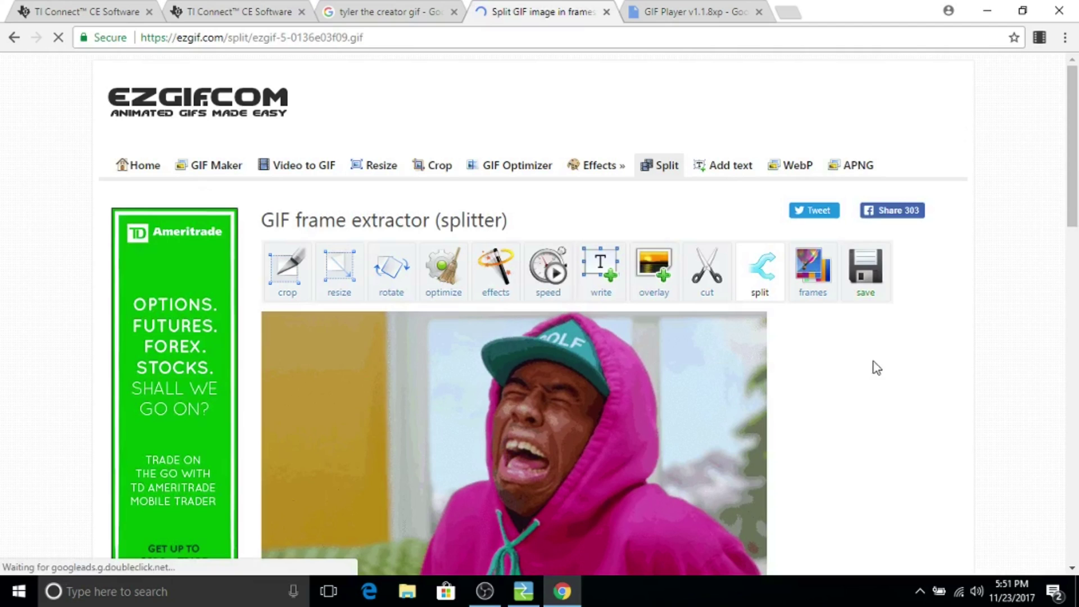
Split the uploaded GIF into frames and look through the extracted images to the end of the list.
{"action": "scroll", "coordinate": [1078, 137], "scroll_direction": "down", "scroll_amount": 3}
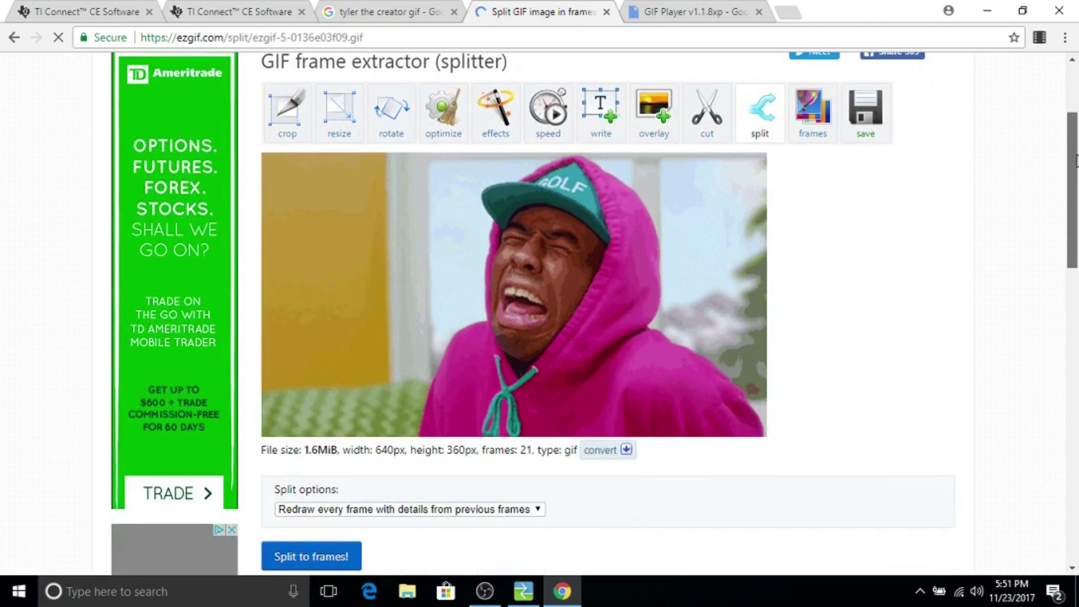
{"action": "scroll", "coordinate": [1077, 160], "scroll_direction": "down", "scroll_amount": 2}
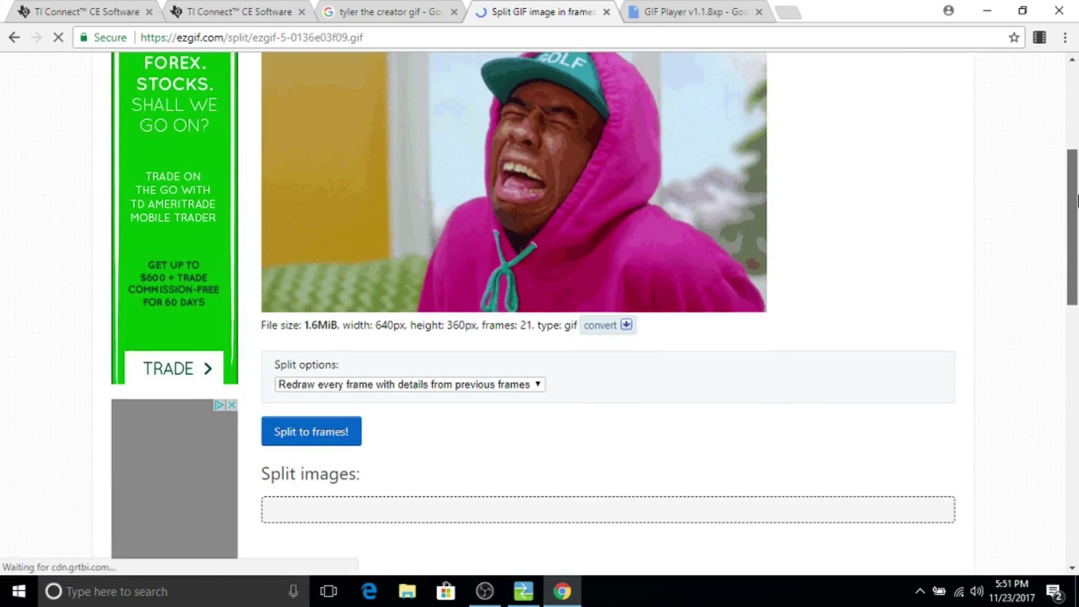
{"action": "left_click", "coordinate": [330, 434]}
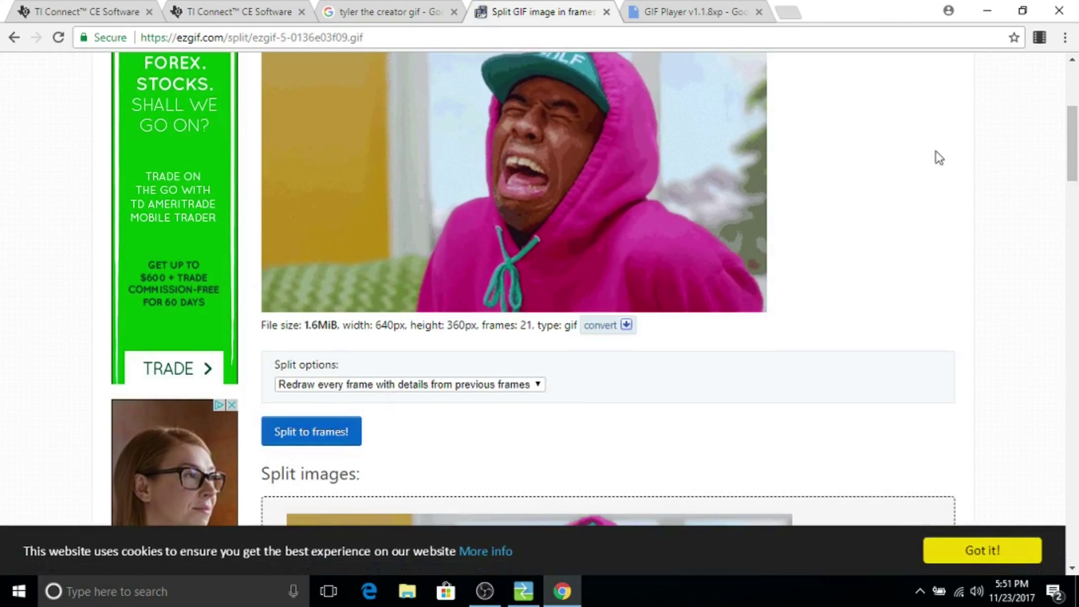
{"action": "scroll", "coordinate": [1077, 152], "scroll_direction": "down", "scroll_amount": 10}
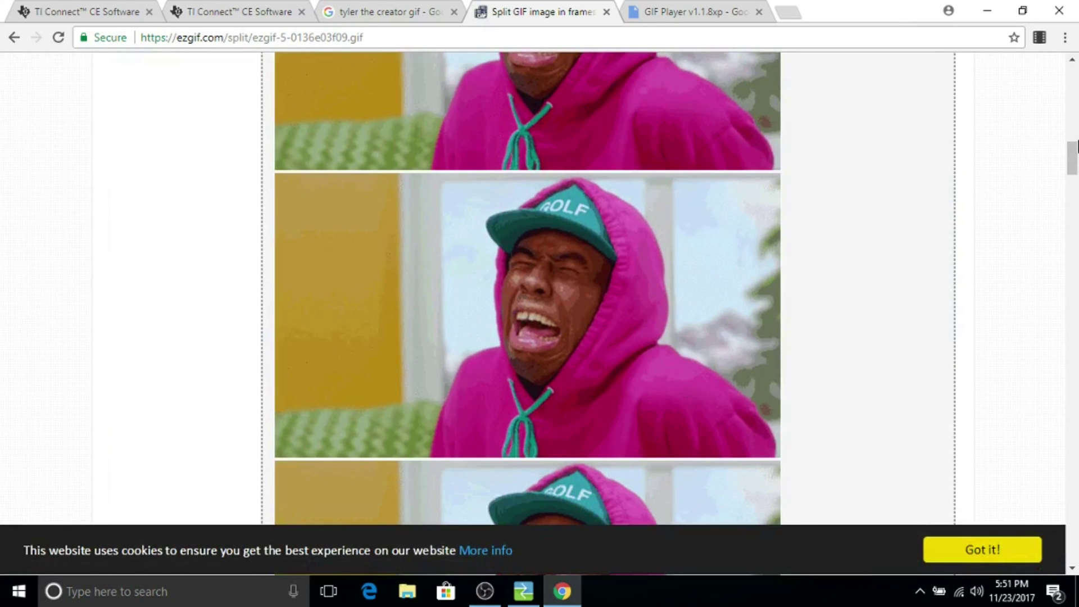
{"action": "left_click_drag", "start_coordinate": [1075, 185], "coordinate": [1075, 506]}
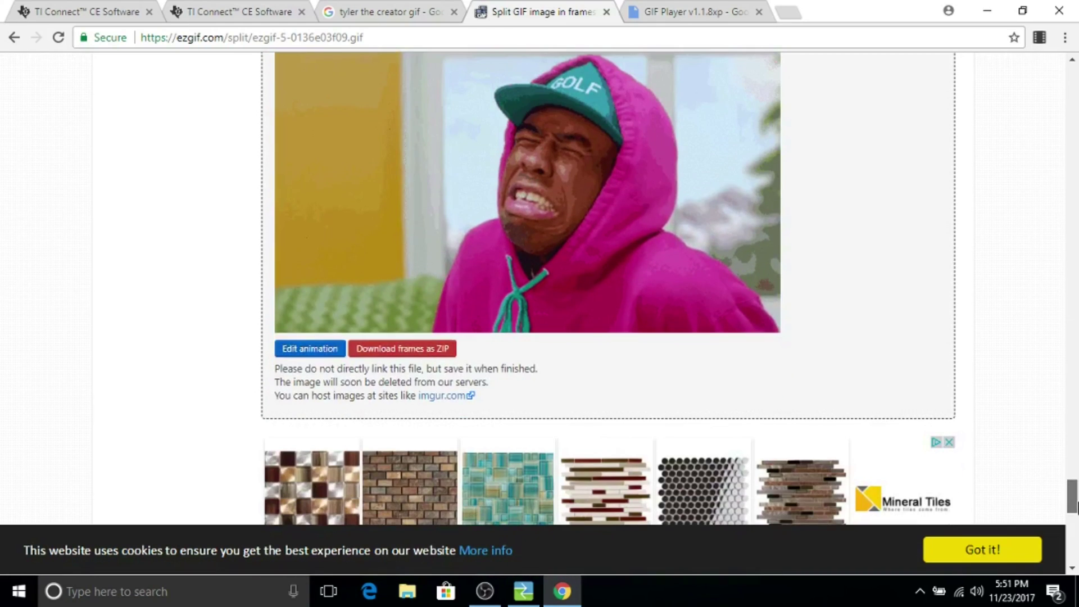
Snap the browser to one half of the screen and clear the TI Connect CE window off the desktop.
{"action": "left_click", "coordinate": [1023, 10]}
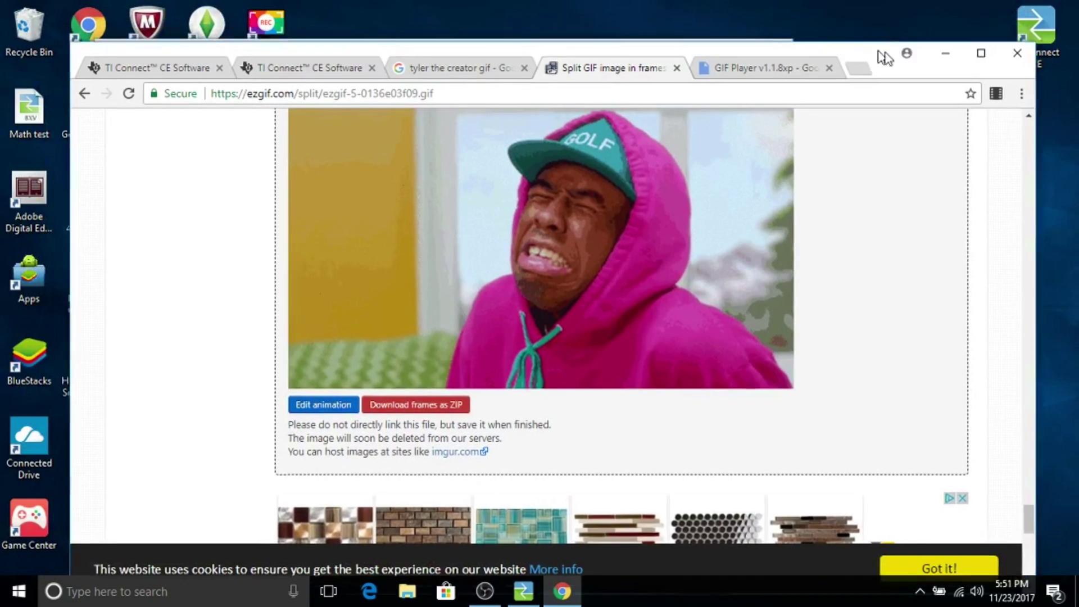
{"action": "left_click_drag", "start_coordinate": [873, 49], "coordinate": [1078, 169]}
{"action": "left_click", "coordinate": [494, 68]}
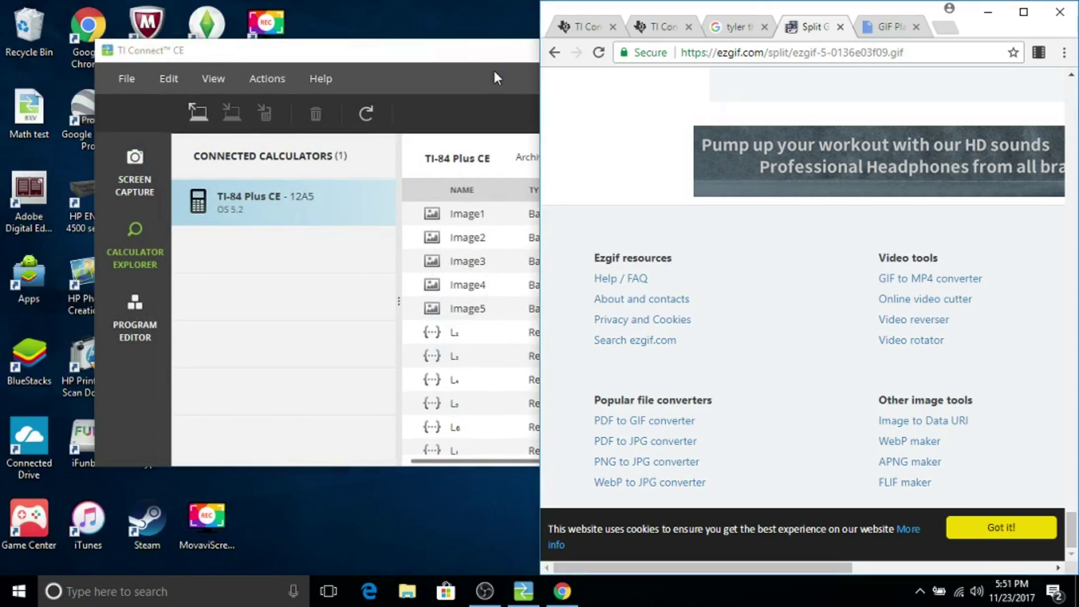
{"action": "left_click_drag", "start_coordinate": [494, 60], "coordinate": [437, 125]}
{"action": "left_click", "coordinate": [464, 112]}
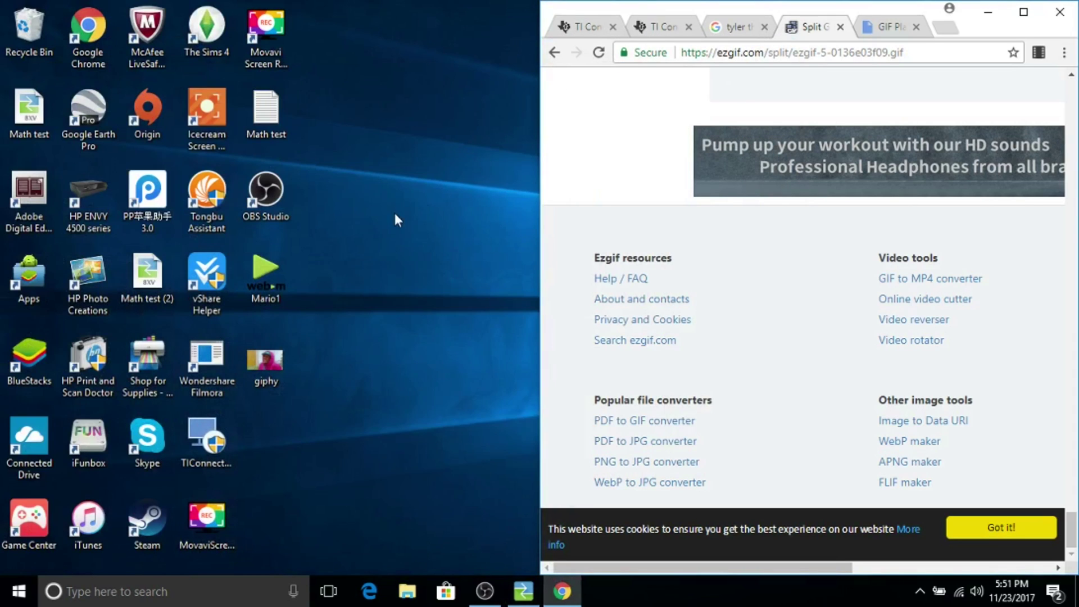
Create a new desktop folder named gif and open it.
{"action": "right_click", "coordinate": [393, 211]}
{"action": "mouse_move", "coordinate": [494, 365]}
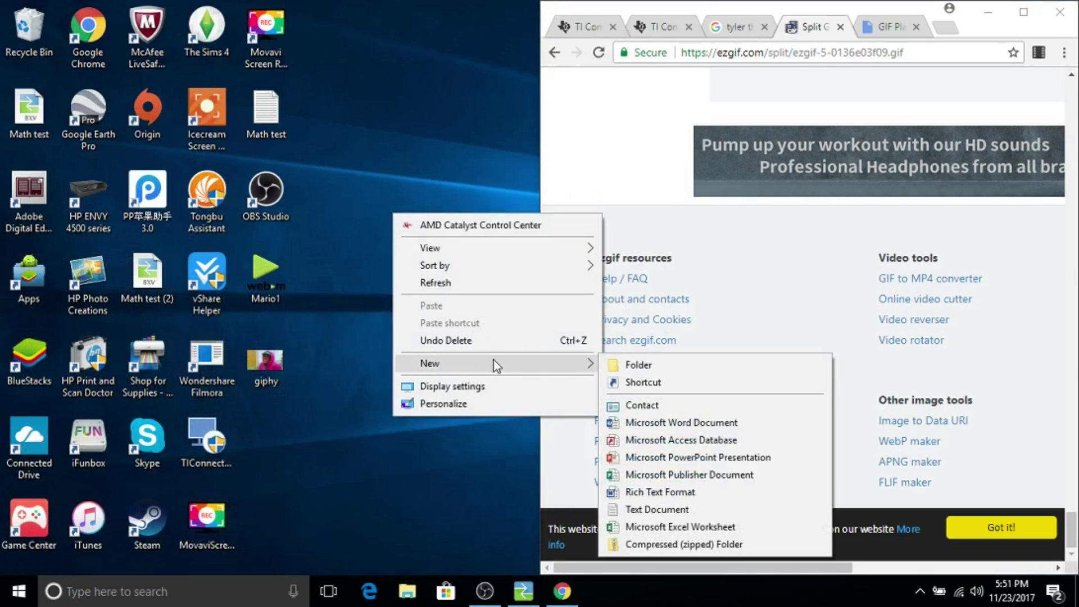
{"action": "left_click", "coordinate": [643, 368]}
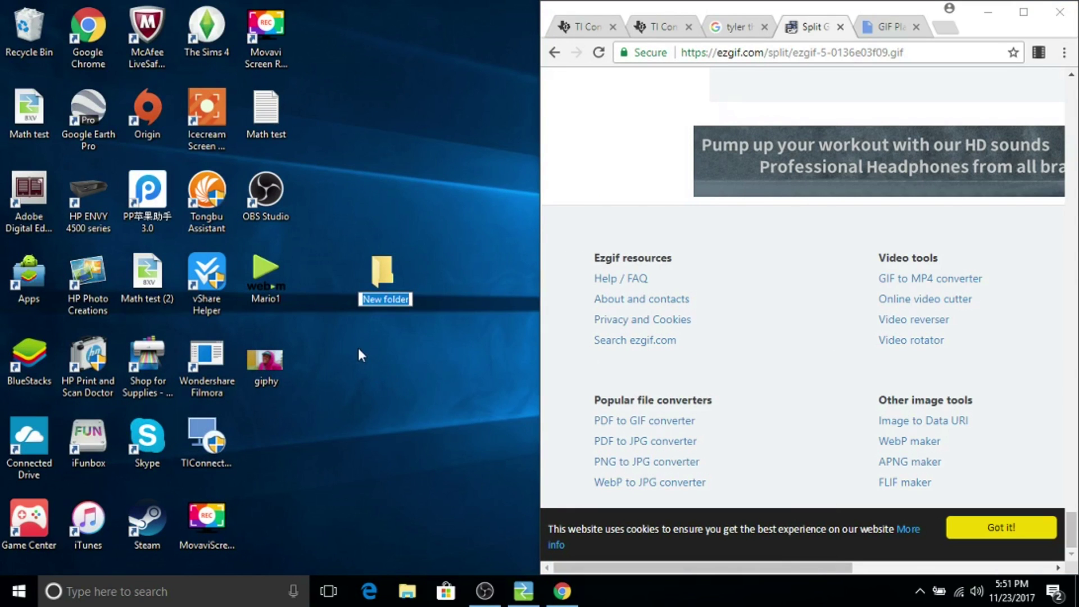
{"action": "type", "text": "gif"}
{"action": "key", "text": "Return"}
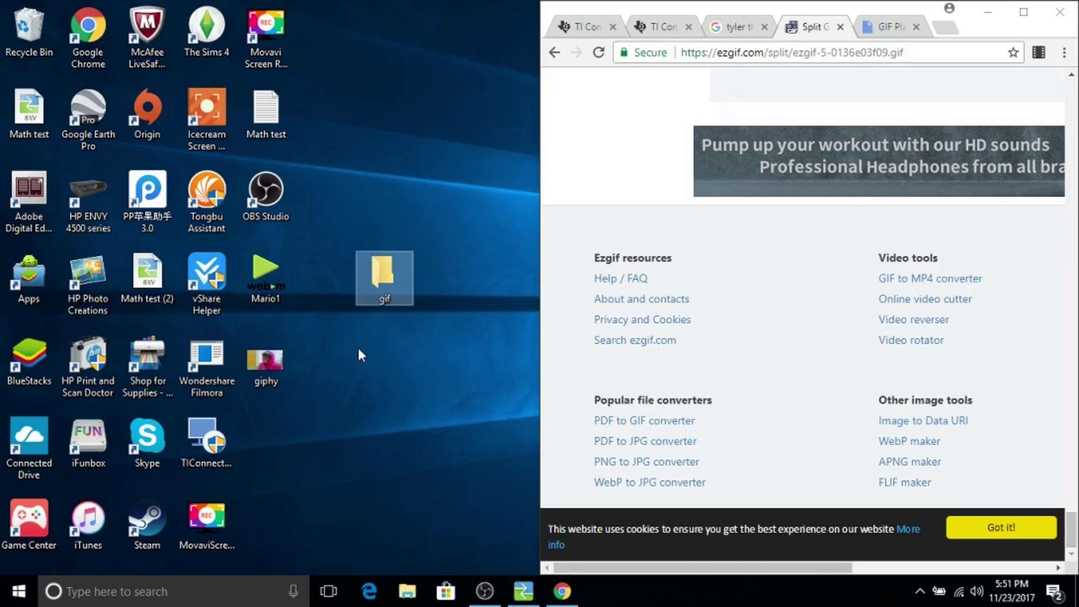
{"action": "double_click", "coordinate": [394, 258]}
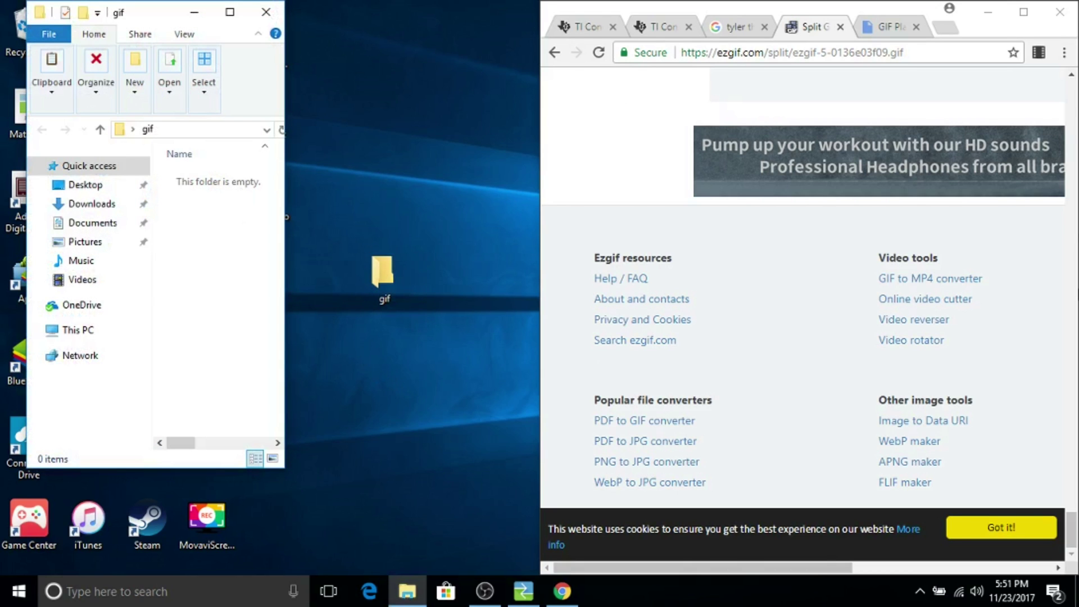
Copy extracted frames 00, 02 and 04 from the ezgif page into the gif folder.
{"action": "left_click_drag", "start_coordinate": [1075, 529], "coordinate": [1071, 160]}
{"action": "left_click_drag", "start_coordinate": [971, 140], "coordinate": [251, 262]}
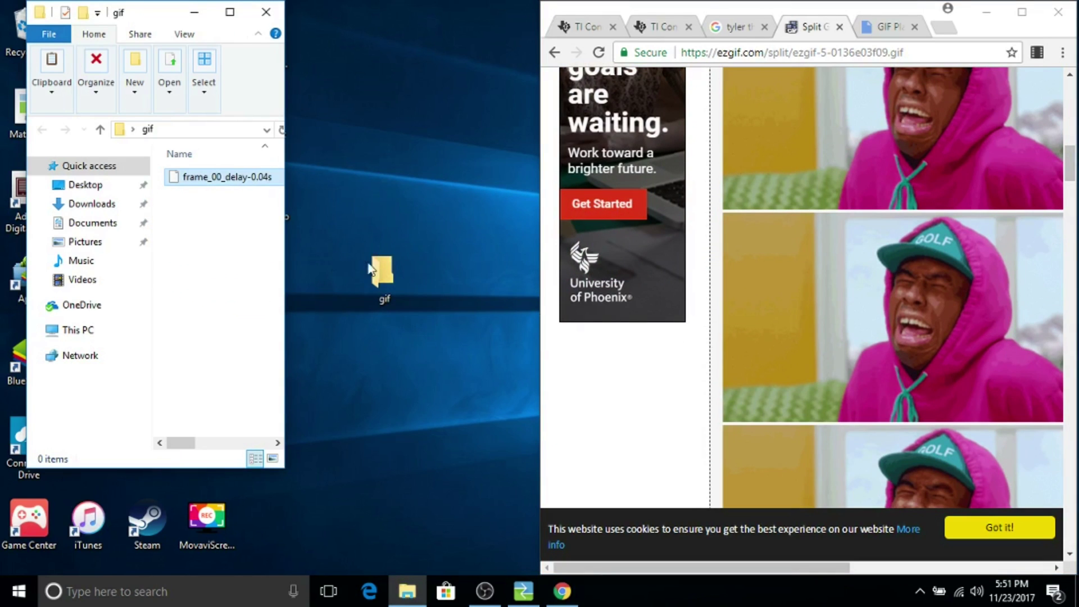
{"action": "left_click_drag", "start_coordinate": [850, 478], "coordinate": [225, 253]}
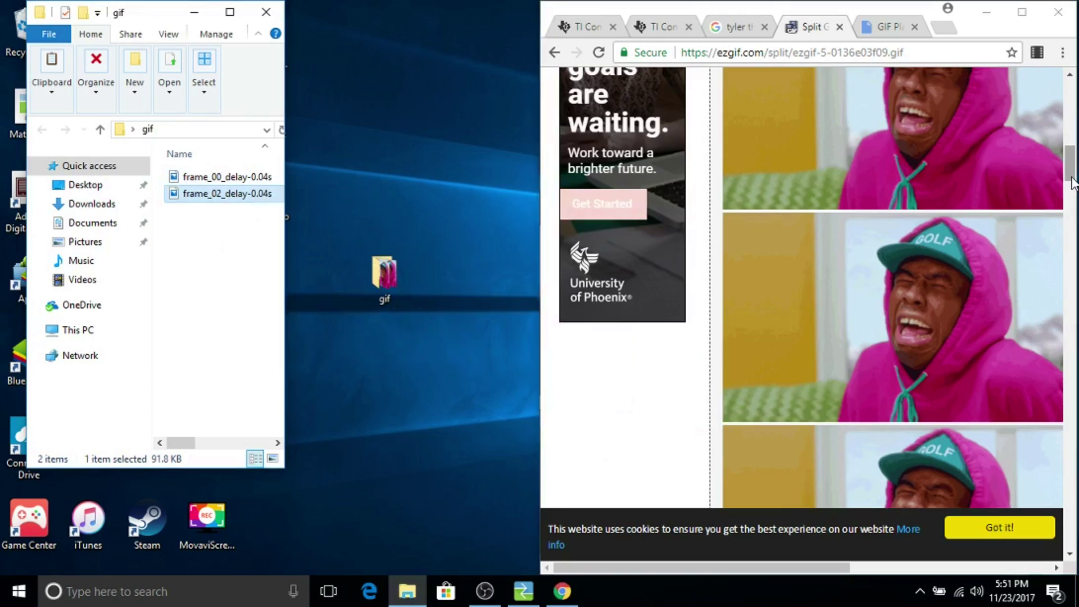
{"action": "left_click_drag", "start_coordinate": [1070, 180], "coordinate": [1071, 233]}
{"action": "left_click_drag", "start_coordinate": [894, 281], "coordinate": [214, 253]}
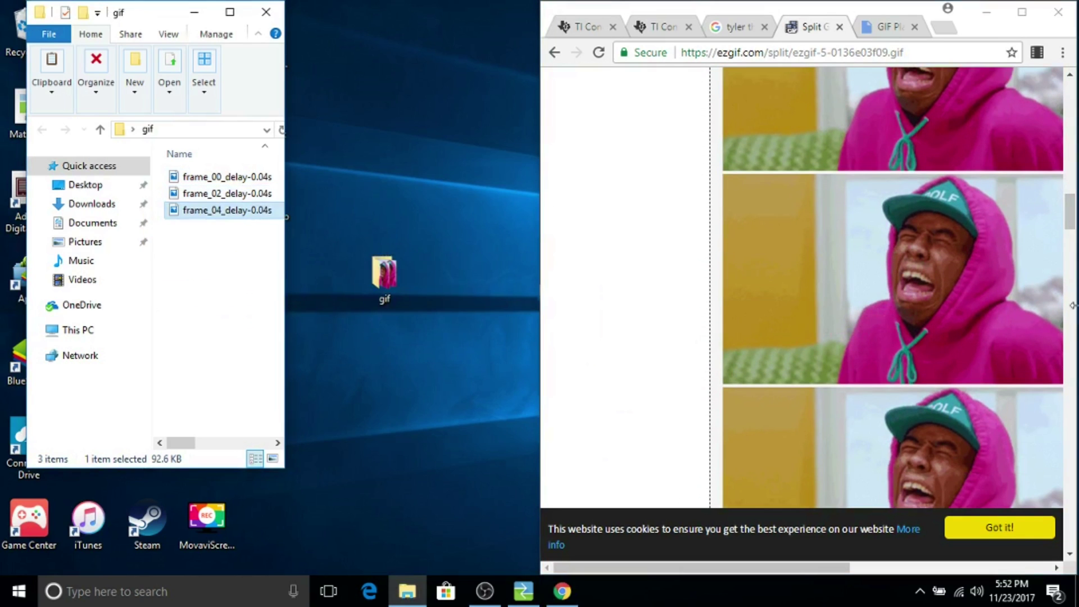
Copy frames 06, 10, 14 and 18 from the ezgif page into the gif folder.
{"action": "scroll", "coordinate": [1068, 228], "scroll_direction": "down", "scroll_amount": 3}
{"action": "left_click_drag", "start_coordinate": [974, 151], "coordinate": [241, 318]}
{"action": "scroll", "coordinate": [1072, 241], "scroll_direction": "down", "scroll_amount": 5}
{"action": "left_click_drag", "start_coordinate": [900, 360], "coordinate": [213, 258]}
{"action": "scroll", "coordinate": [1068, 315], "scroll_direction": "down", "scroll_amount": 5}
{"action": "left_click_drag", "start_coordinate": [995, 437], "coordinate": [217, 289]}
{"action": "scroll", "coordinate": [1071, 355], "scroll_direction": "down", "scroll_amount": 5}
{"action": "left_click_drag", "start_coordinate": [928, 371], "coordinate": [214, 289]}
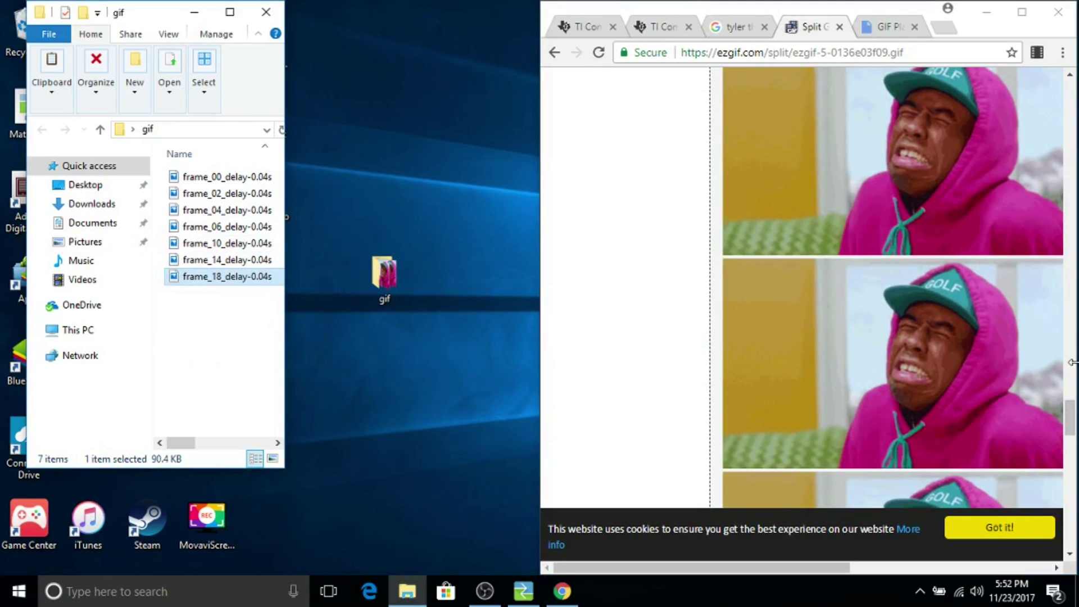
Add frames 20, 19 and 16 to the gif folder, cancelling any duplicate copy.
{"action": "left_click", "coordinate": [1071, 442]}
{"action": "scroll", "coordinate": [1071, 441], "scroll_direction": "down", "scroll_amount": 1}
{"action": "left_click_drag", "start_coordinate": [788, 398], "coordinate": [225, 337]}
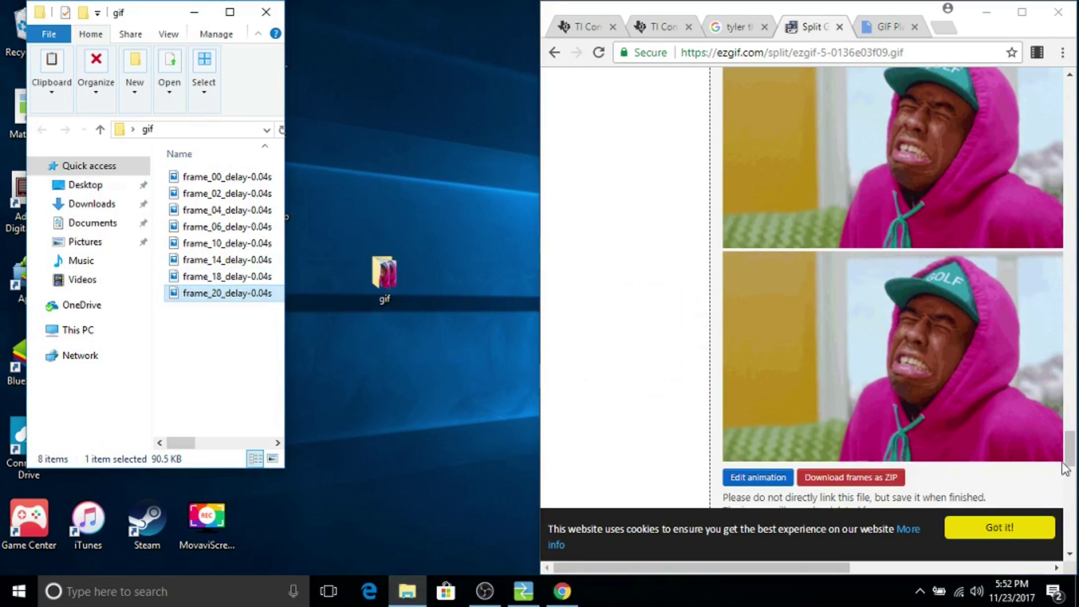
{"action": "left_click_drag", "start_coordinate": [956, 180], "coordinate": [224, 326]}
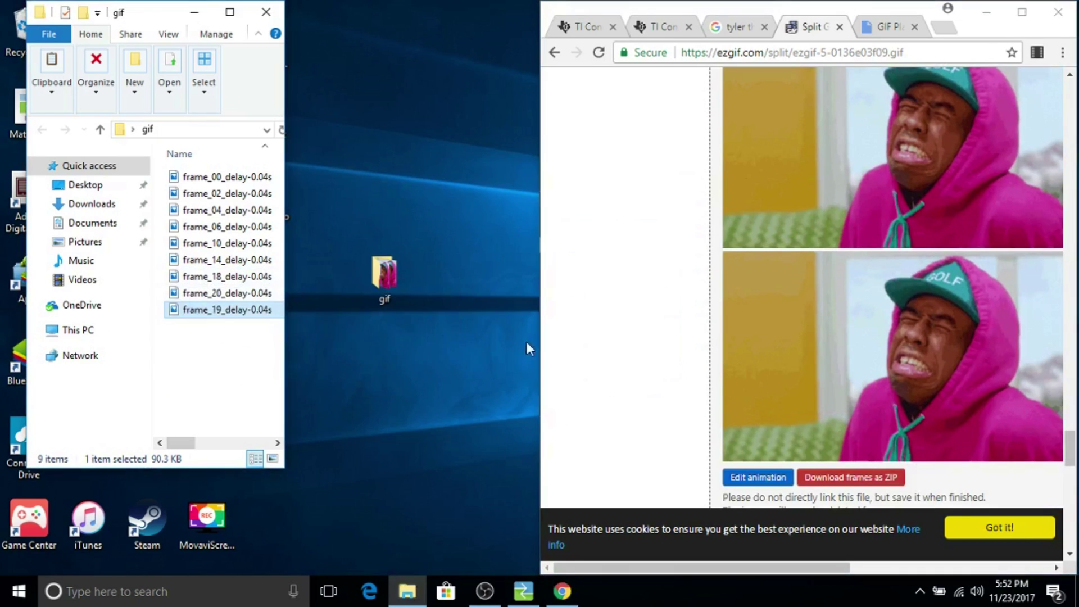
{"action": "left_click_drag", "start_coordinate": [887, 375], "coordinate": [201, 347]}
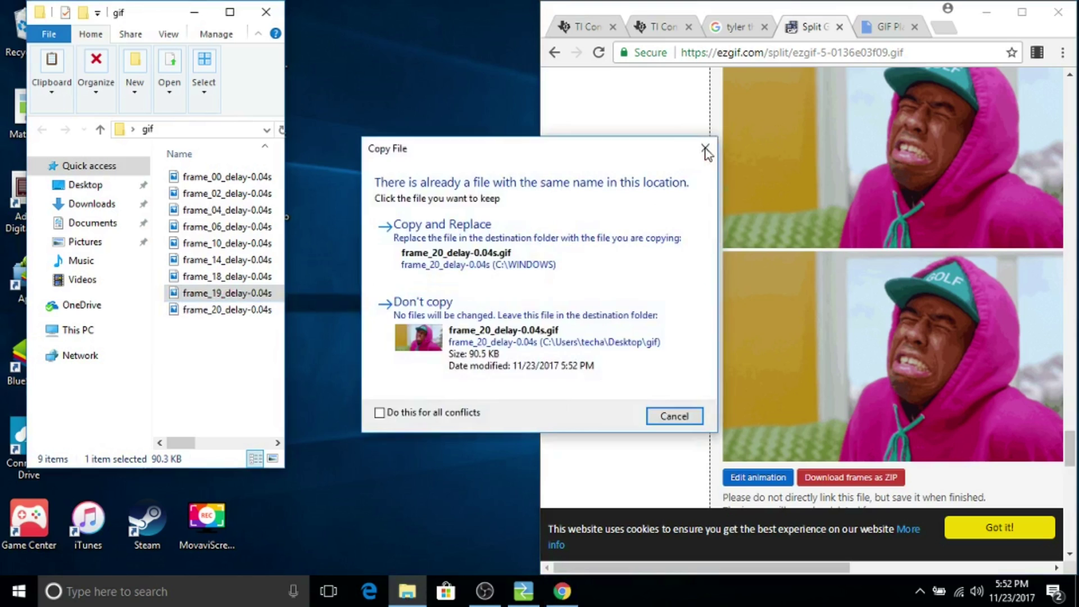
{"action": "left_click", "coordinate": [701, 150]}
{"action": "scroll", "coordinate": [955, 358], "scroll_direction": "up", "scroll_amount": 3}
{"action": "left_click_drag", "start_coordinate": [955, 358], "coordinate": [240, 359]}
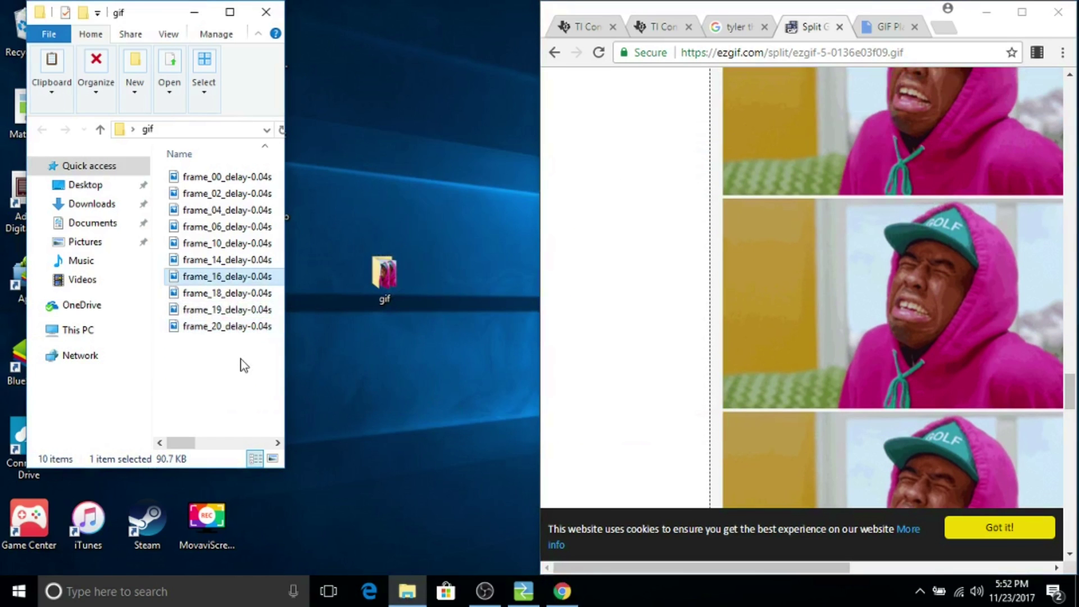
Download GIF Player v1.1.8xp from its open Google Drive page and place the file on the desktop.
{"action": "left_click", "coordinate": [887, 28]}
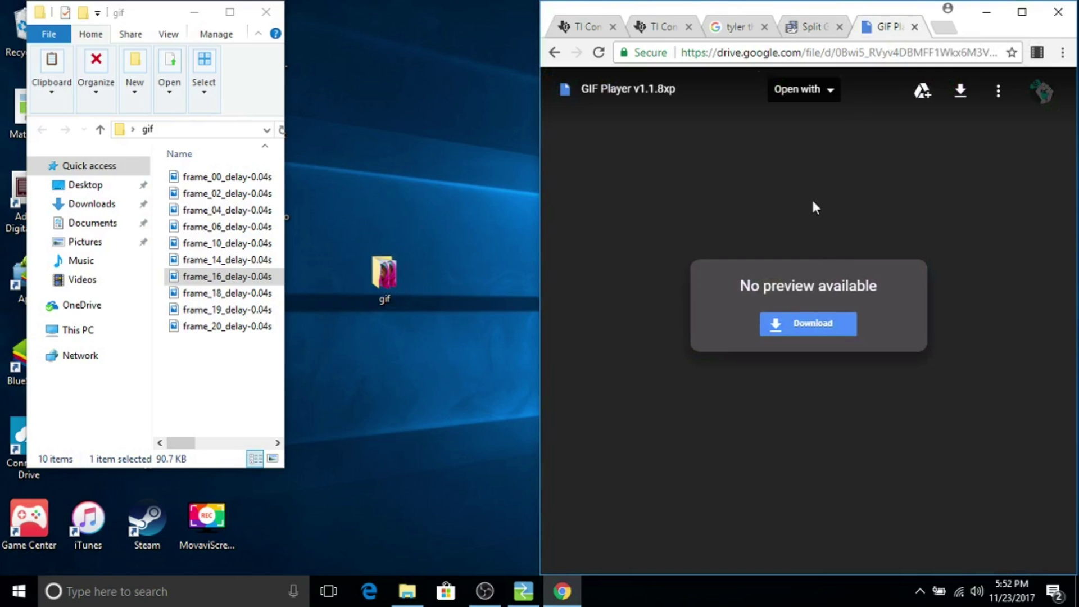
{"action": "left_click_drag", "start_coordinate": [680, 54], "coordinate": [1018, 42]}
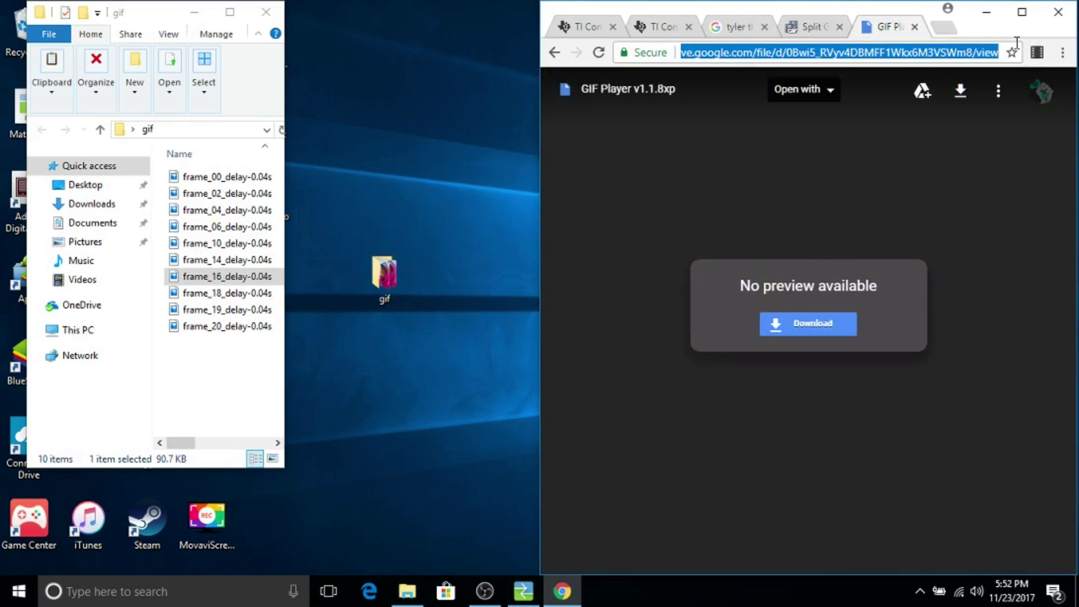
{"action": "left_click", "coordinate": [798, 330]}
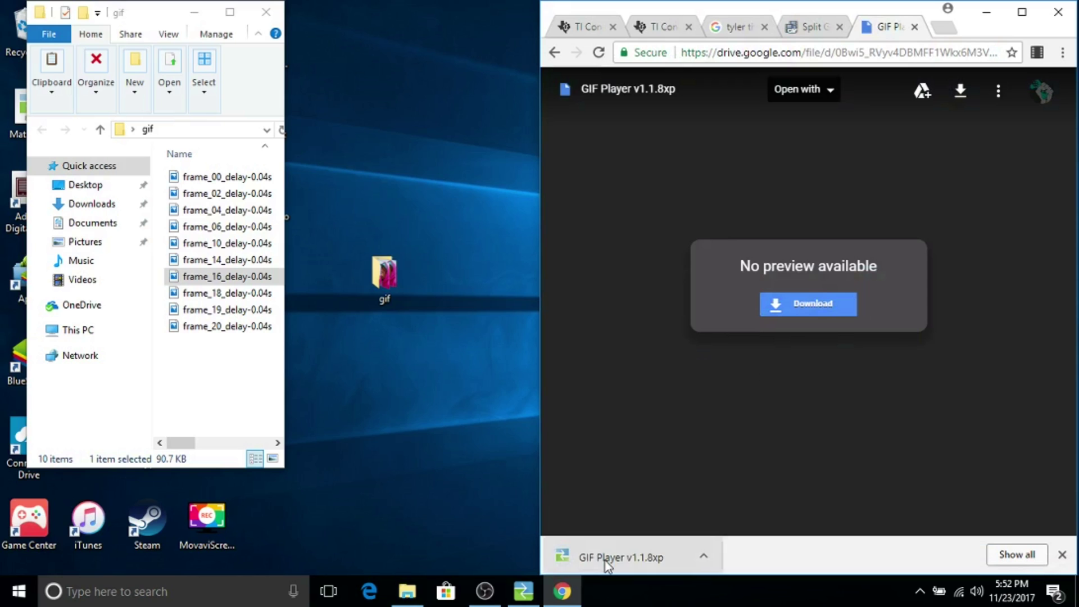
{"action": "left_click_drag", "start_coordinate": [610, 559], "coordinate": [463, 217]}
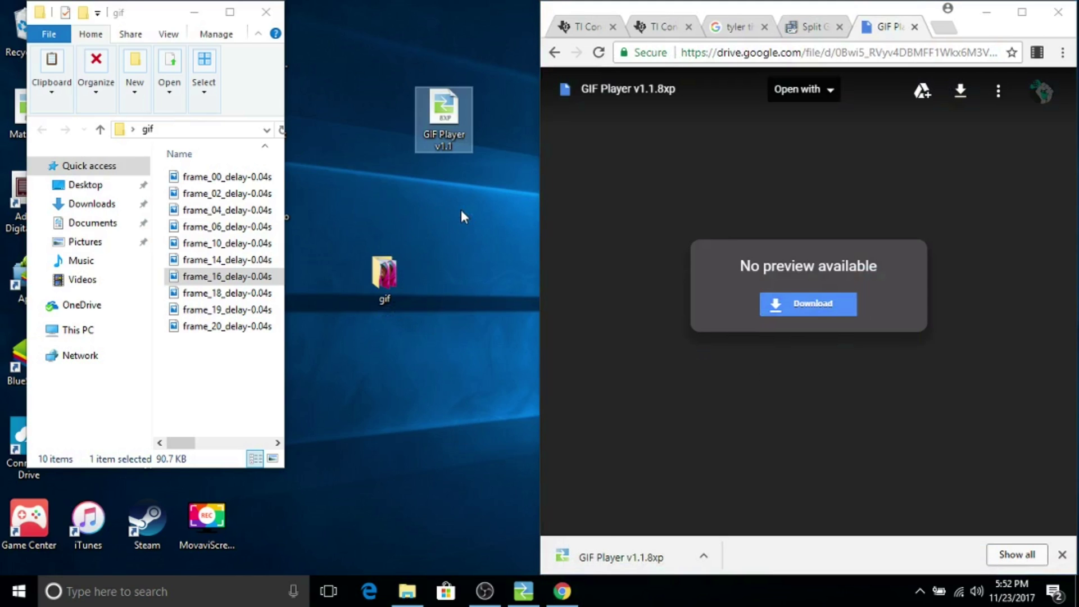
{"action": "left_click", "coordinate": [1047, 10]}
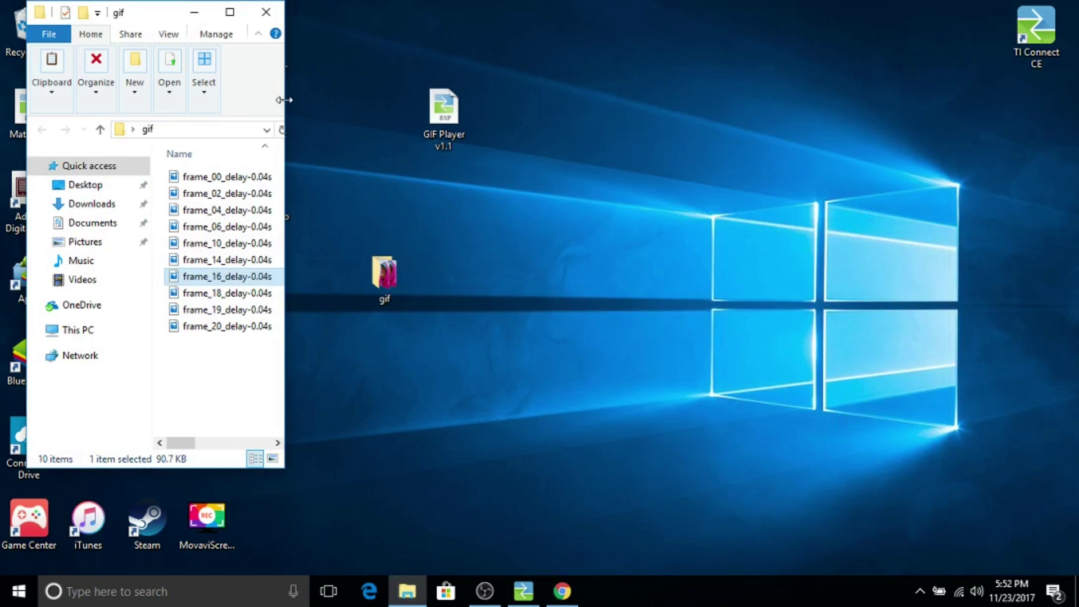
Widen and reposition the gif folder window, and select all ten frame files in it.
{"action": "left_click_drag", "start_coordinate": [284, 99], "coordinate": [612, 100]}
{"action": "left_click_drag", "start_coordinate": [458, 29], "coordinate": [355, 213]}
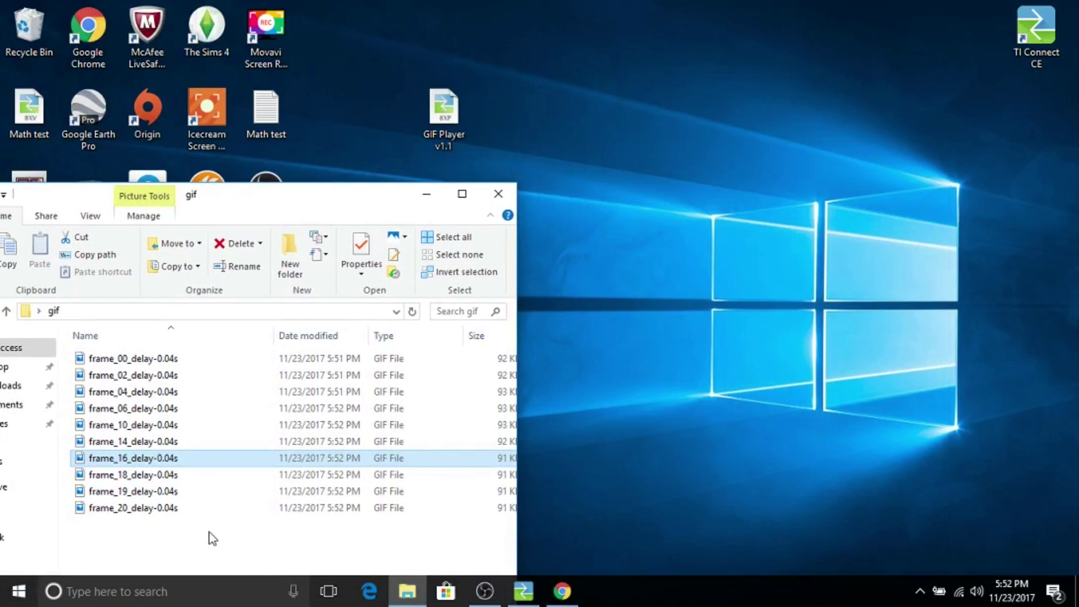
{"action": "left_click_drag", "start_coordinate": [204, 529], "coordinate": [173, 357]}
{"action": "left_click", "coordinate": [632, 484]}
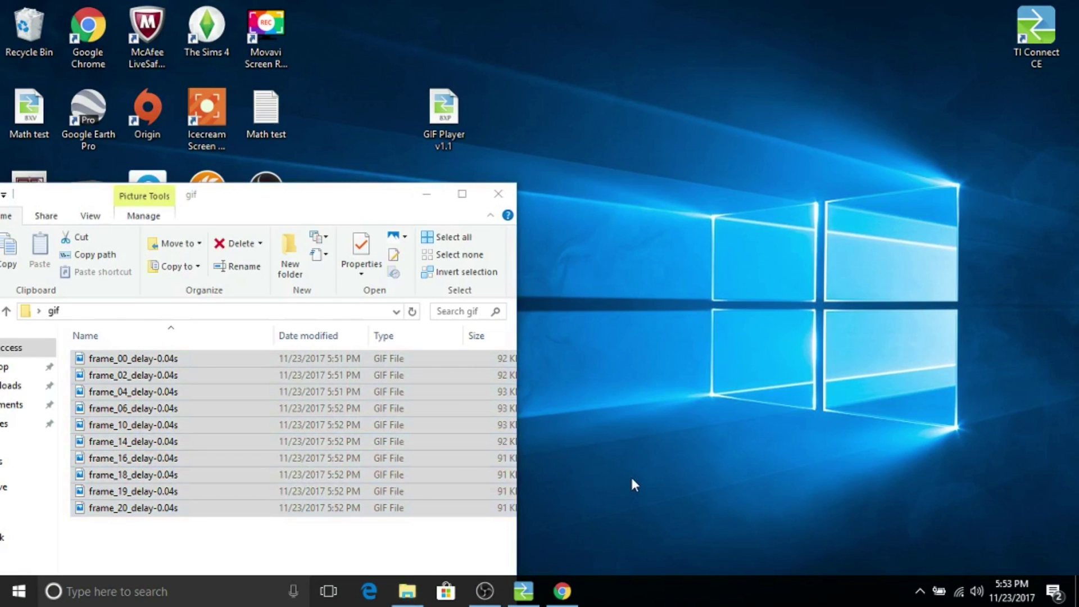
Switch to TI Connect CE and send the ten selected frames to all connected calculators.
{"action": "left_click", "coordinate": [554, 516]}
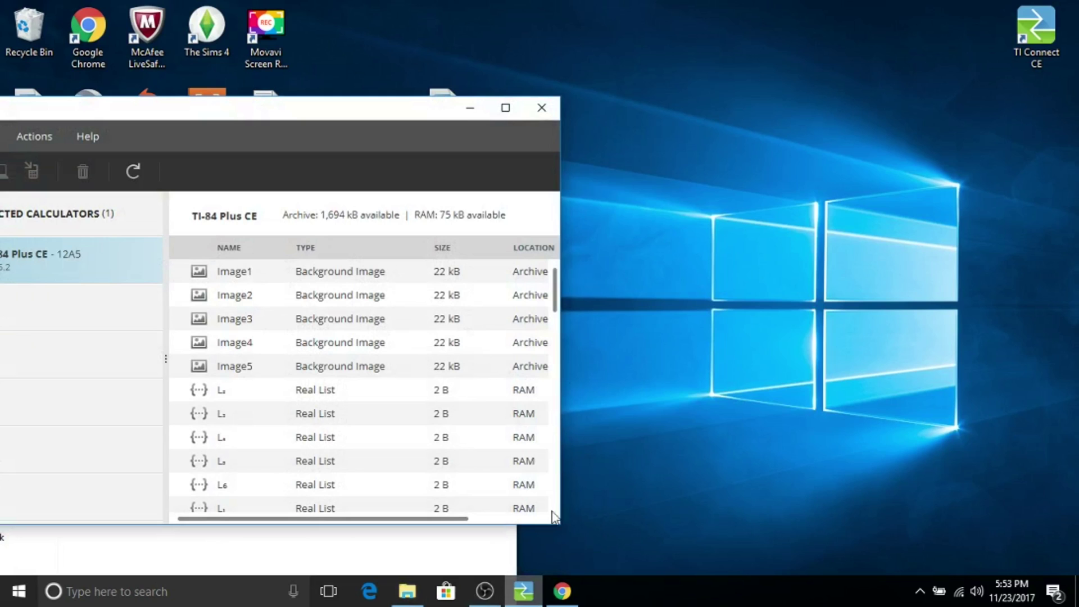
{"action": "left_click_drag", "start_coordinate": [358, 111], "coordinate": [876, 79]}
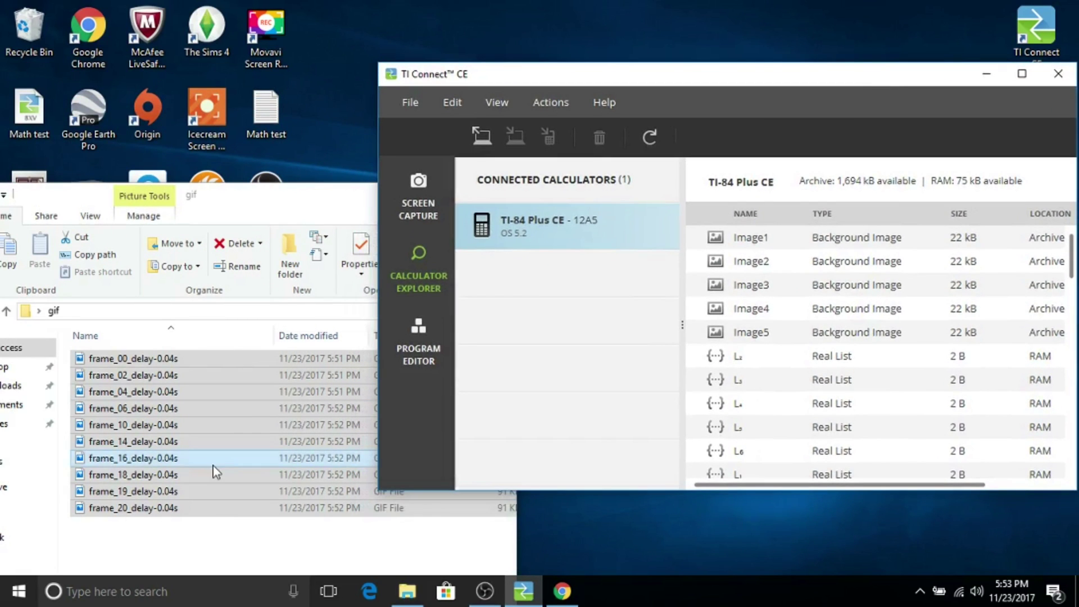
{"action": "left_click_drag", "start_coordinate": [211, 518], "coordinate": [896, 402]}
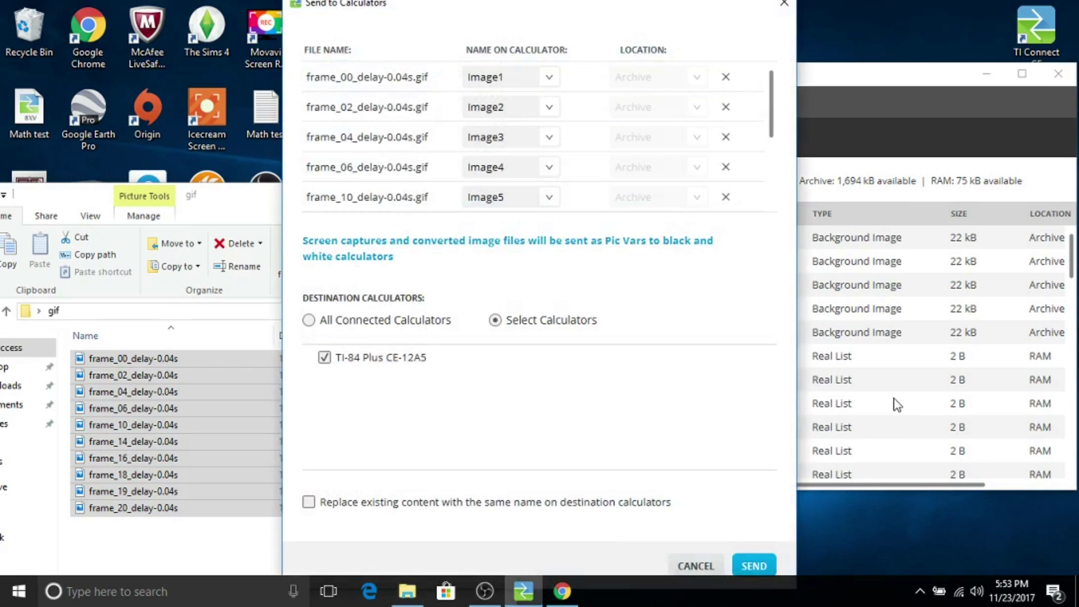
{"action": "left_click", "coordinate": [339, 320]}
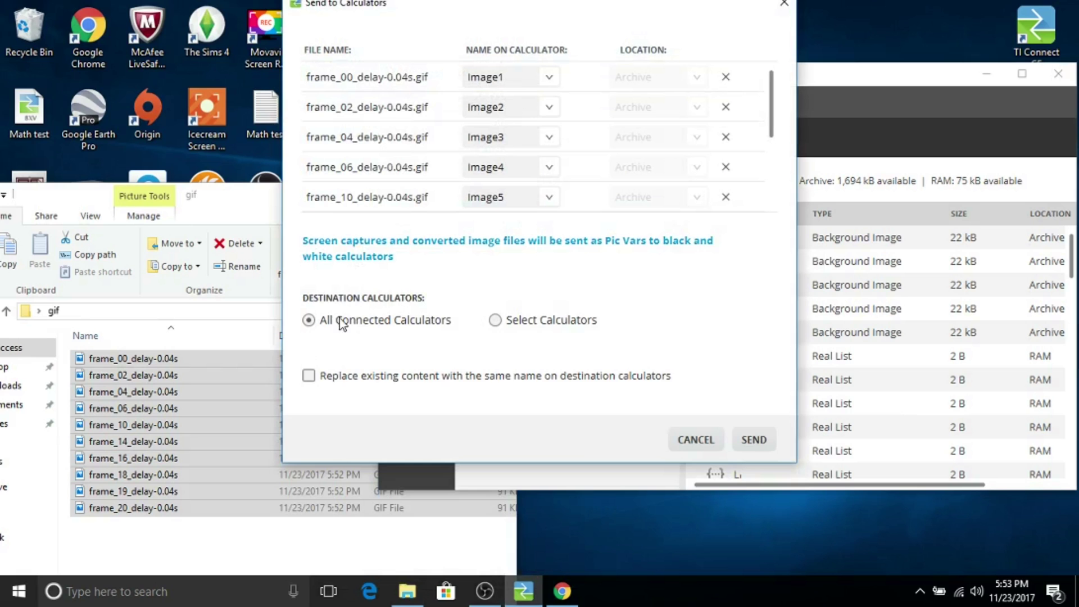
{"action": "left_click", "coordinate": [748, 441]}
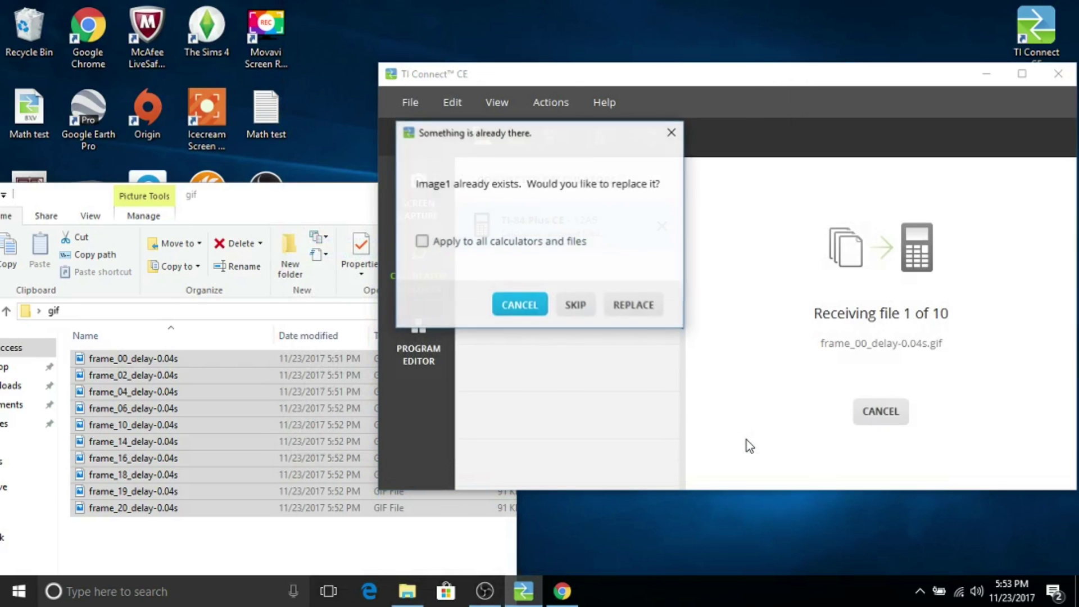
Replace the existing Image1 through Image5 on the calculator with the new frames.
{"action": "left_click", "coordinate": [641, 310]}
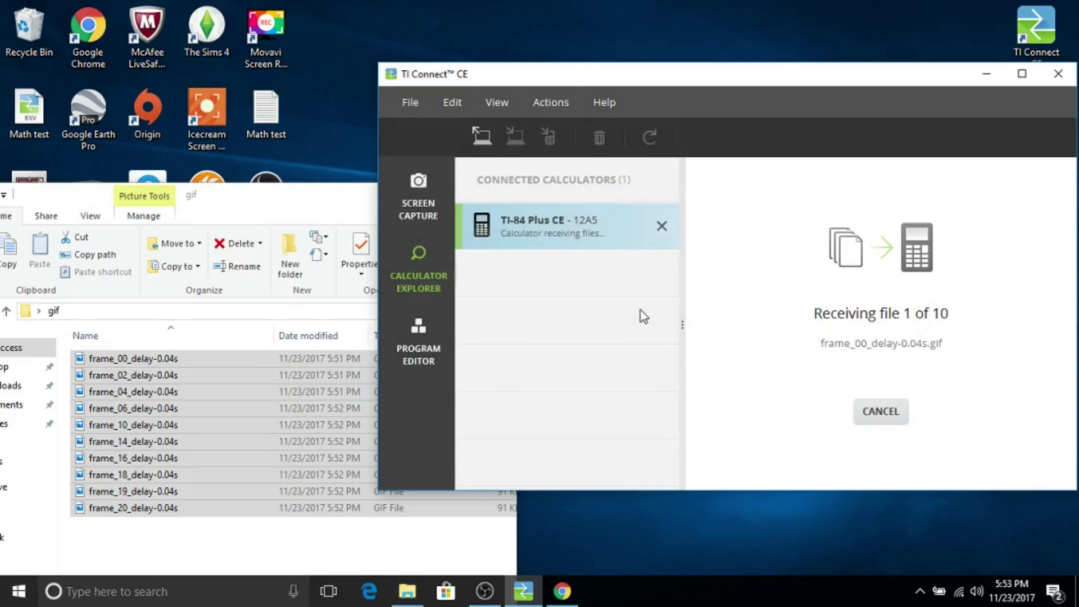
{"action": "left_click", "coordinate": [641, 311]}
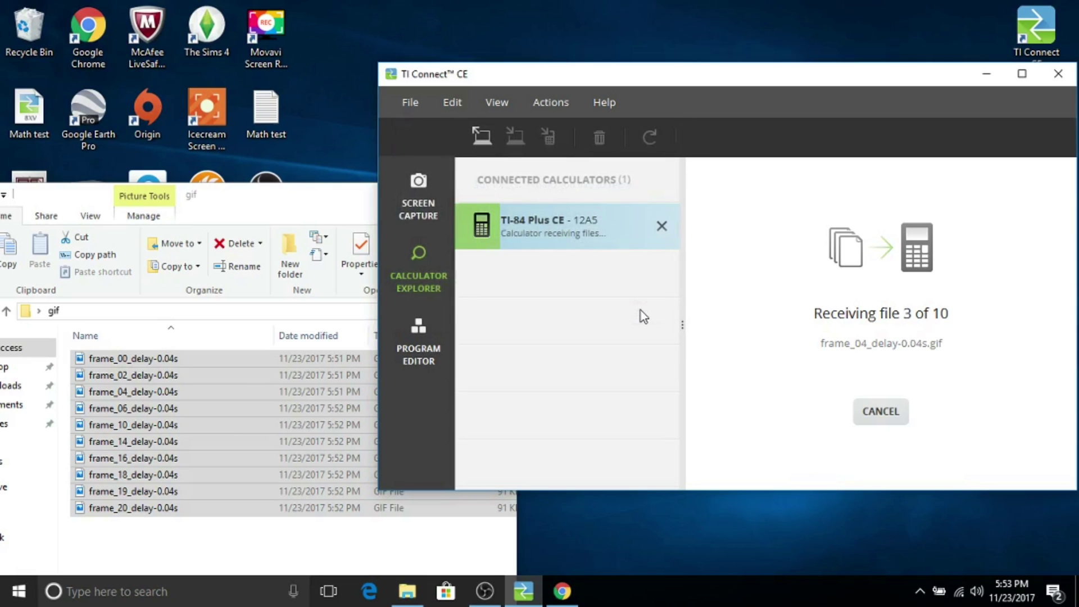
{"action": "left_click", "coordinate": [641, 310]}
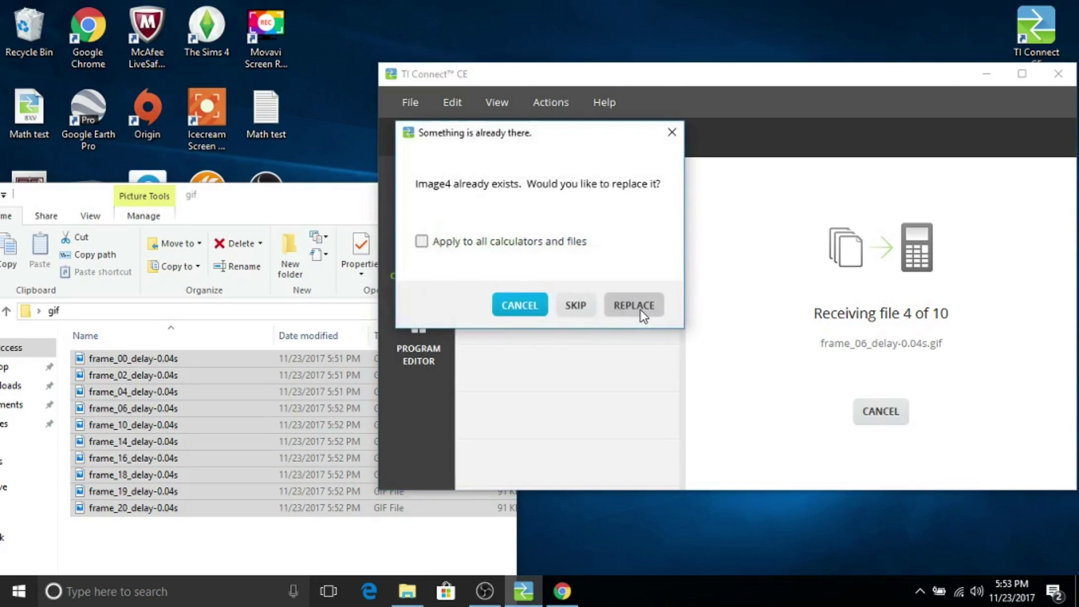
{"action": "left_click", "coordinate": [641, 311]}
{"action": "left_click", "coordinate": [641, 310]}
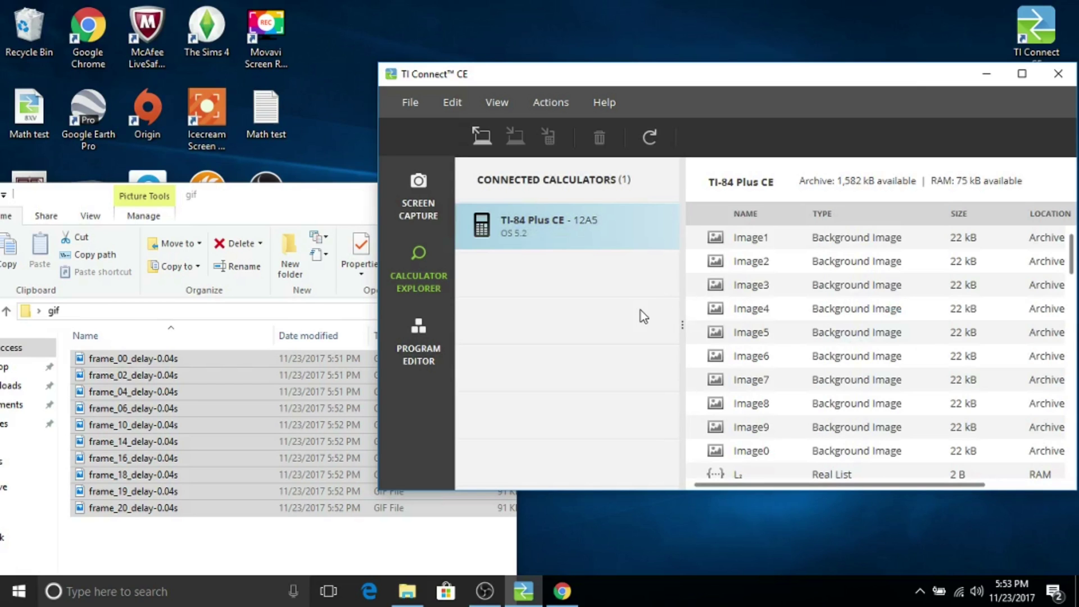
Close the gif folder and send GIF Player v1.1 from the desktop to all connected calculators as GIF in RAM.
{"action": "left_click", "coordinate": [367, 214]}
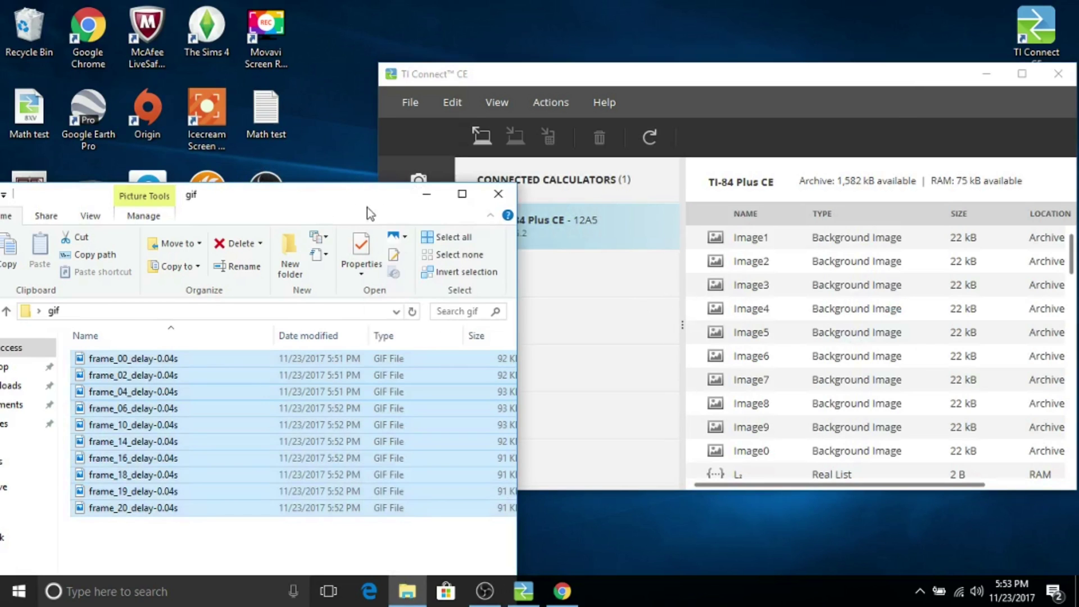
{"action": "left_click", "coordinate": [510, 196]}
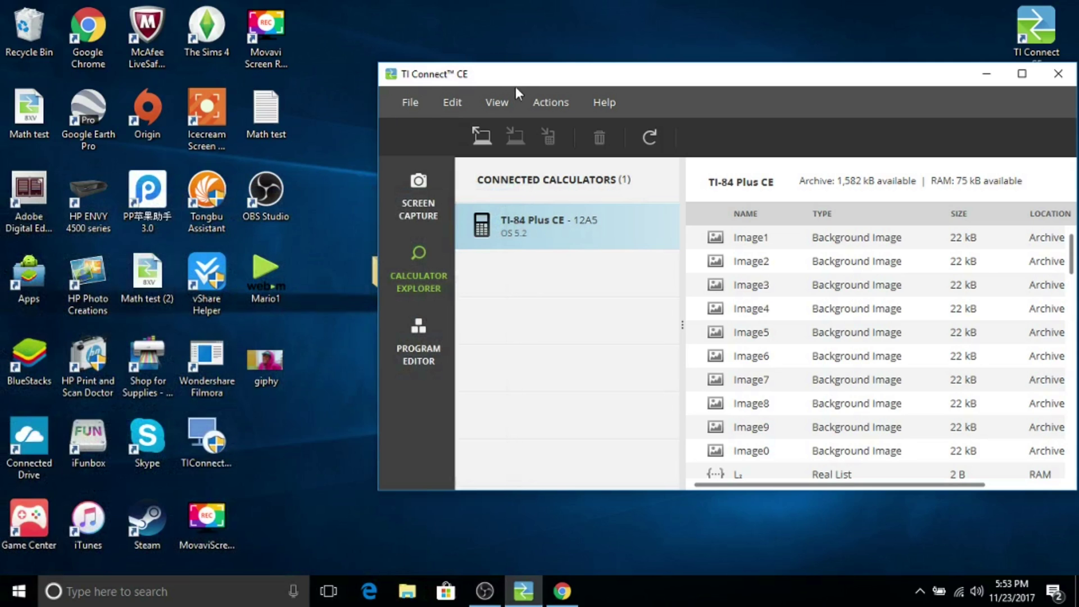
{"action": "left_click_drag", "start_coordinate": [524, 79], "coordinate": [636, 63]}
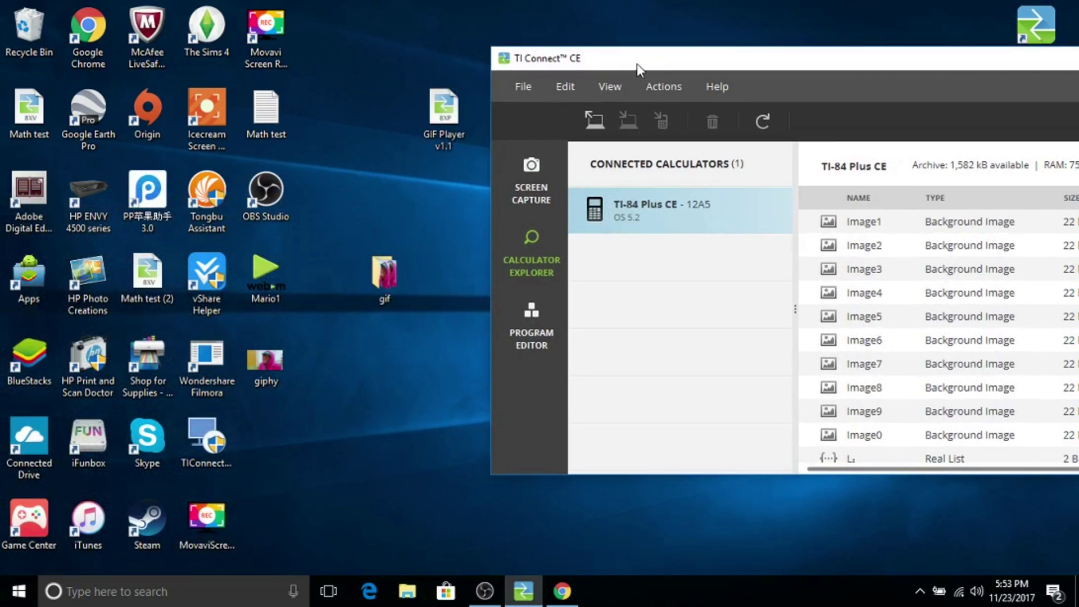
{"action": "left_click_drag", "start_coordinate": [444, 116], "coordinate": [896, 303]}
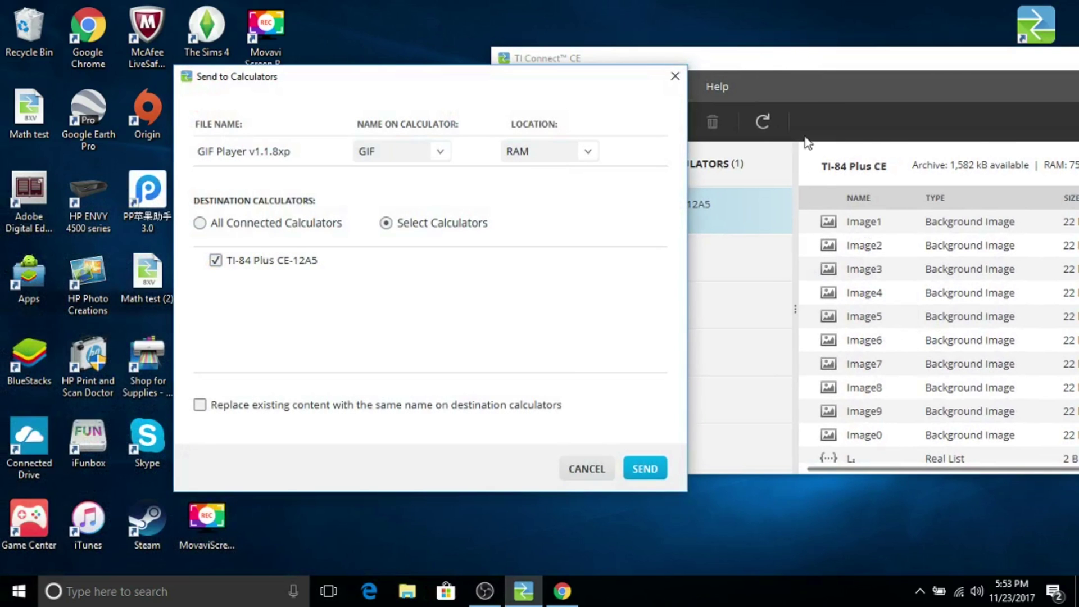
{"action": "left_click", "coordinate": [301, 228]}
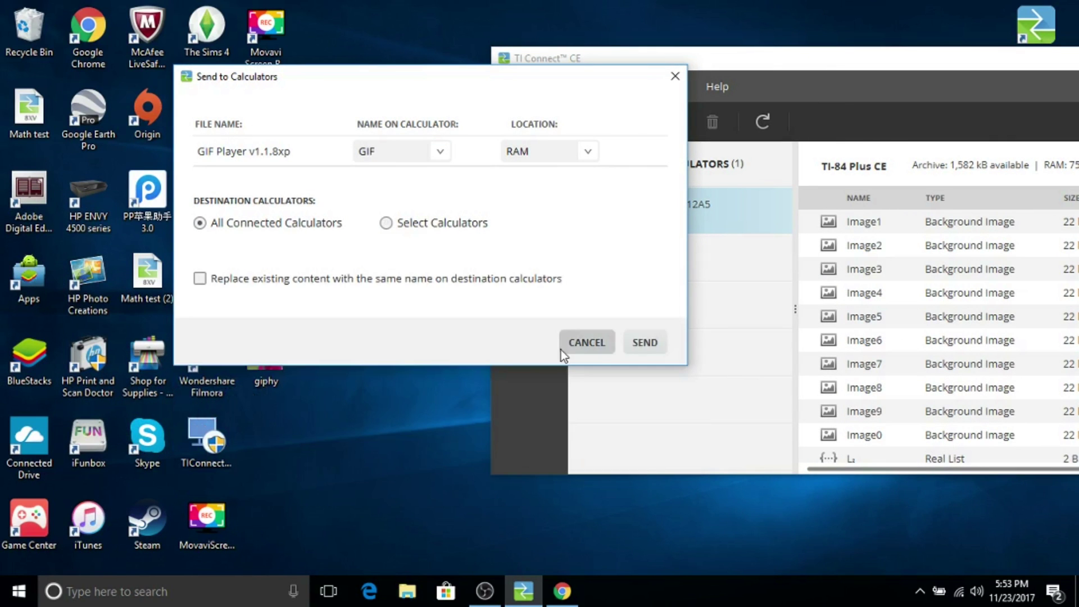
{"action": "left_click", "coordinate": [646, 343]}
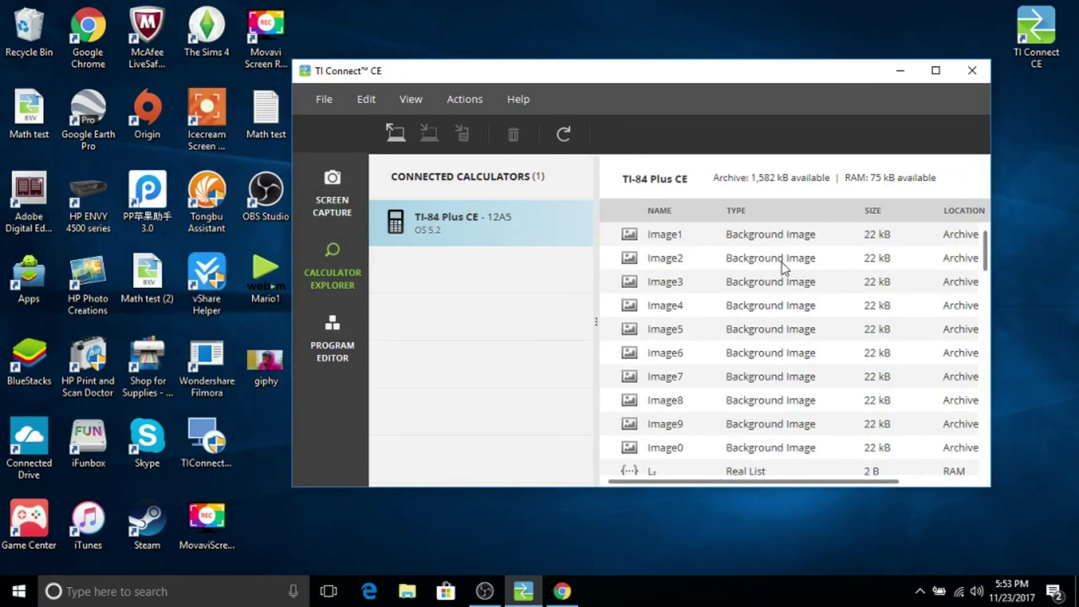
{"action": "left_click", "coordinate": [487, 590]}
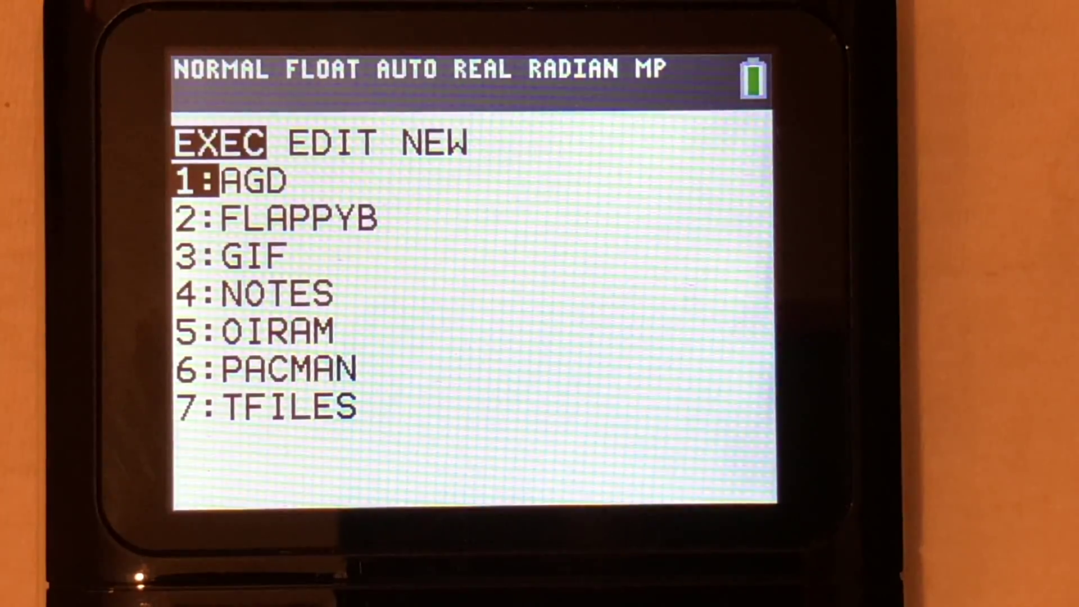
{"action": "key", "text": "Return"}
{"action": "key", "text": "Return"}
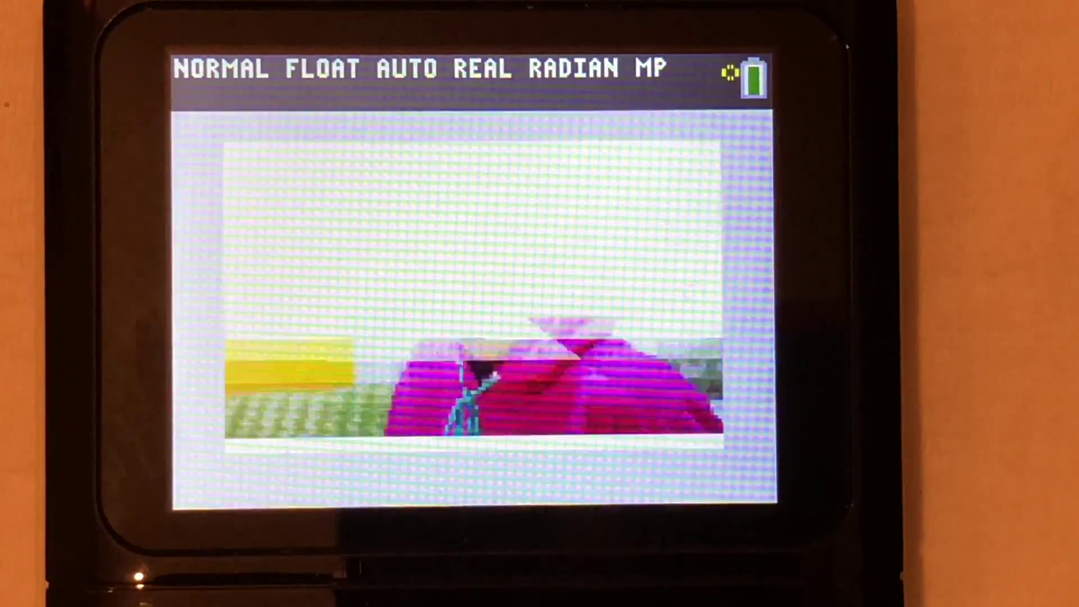